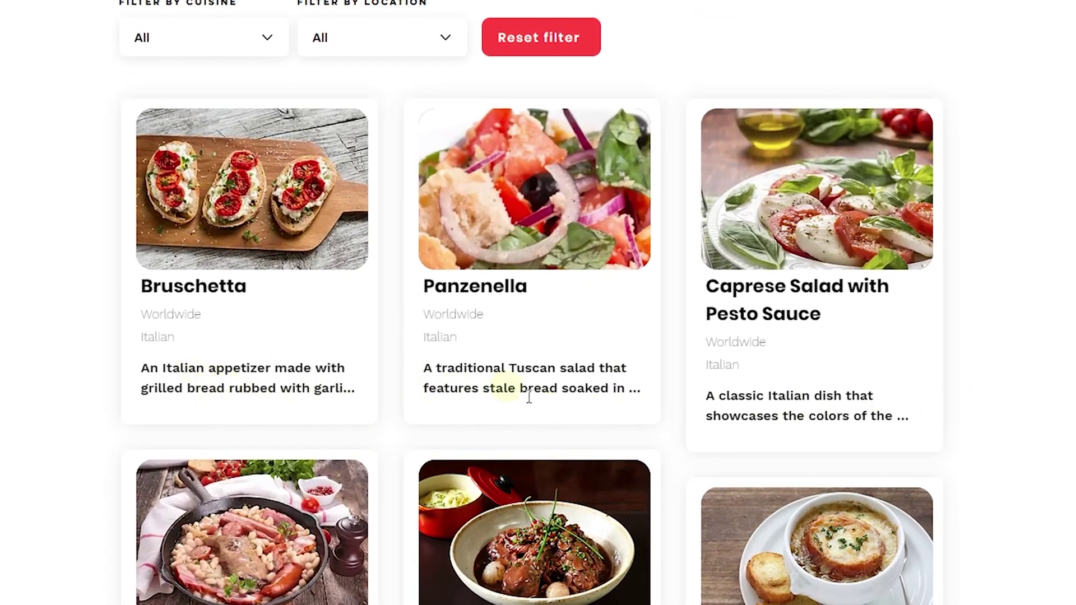
Step: On the live site, filter the dishes to French cuisine in the Worldwide location
scroll(721, 416, "down", 4)
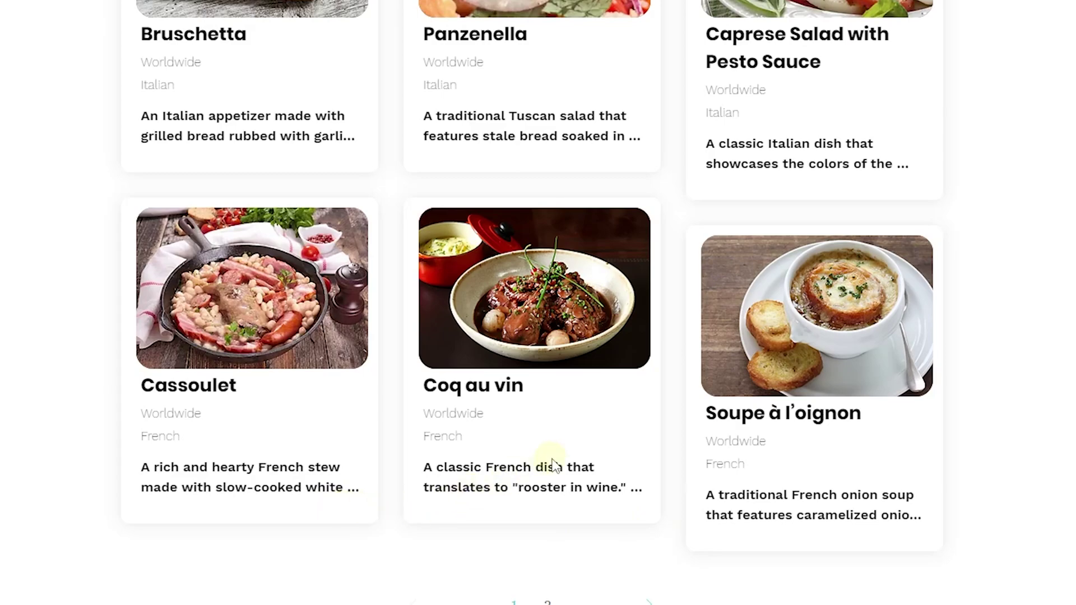
scroll(820, 510, "up", 4)
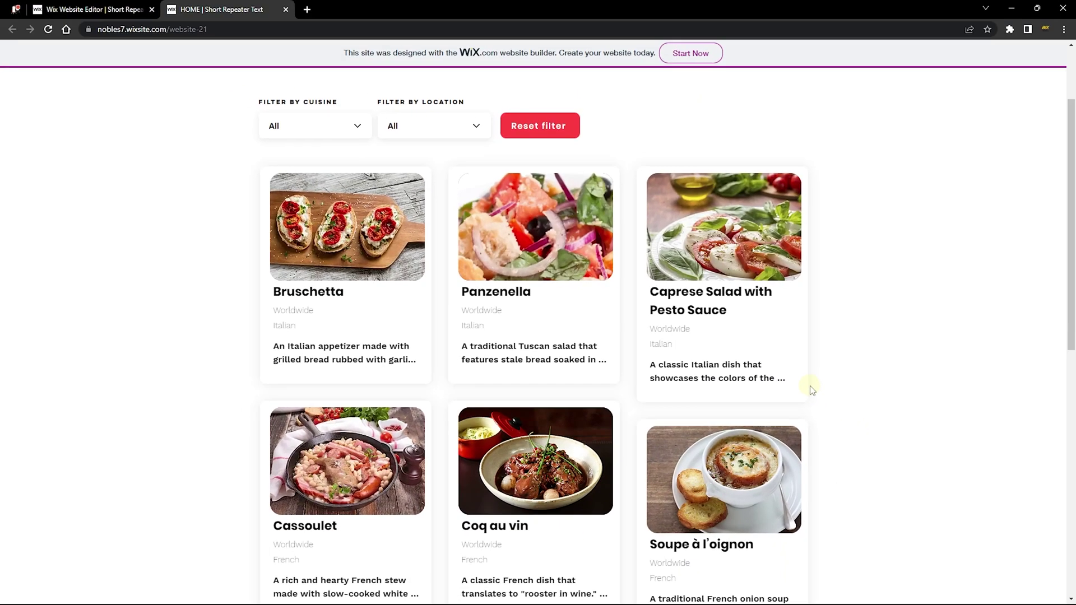
scroll(812, 389, "up", 2)
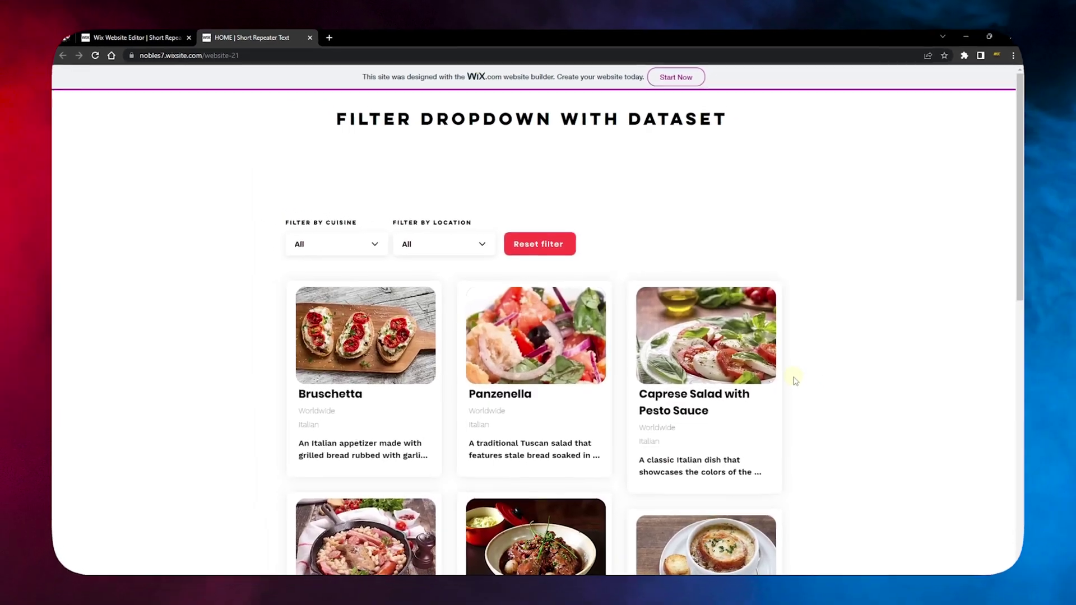
left_click(312, 244)
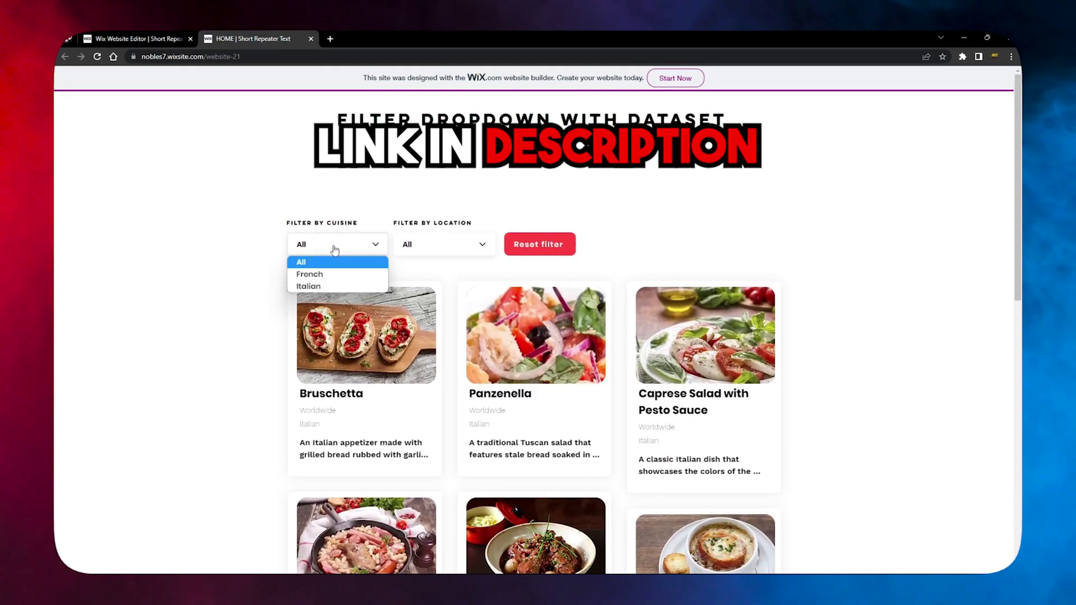
left_click(336, 274)
left_click(410, 244)
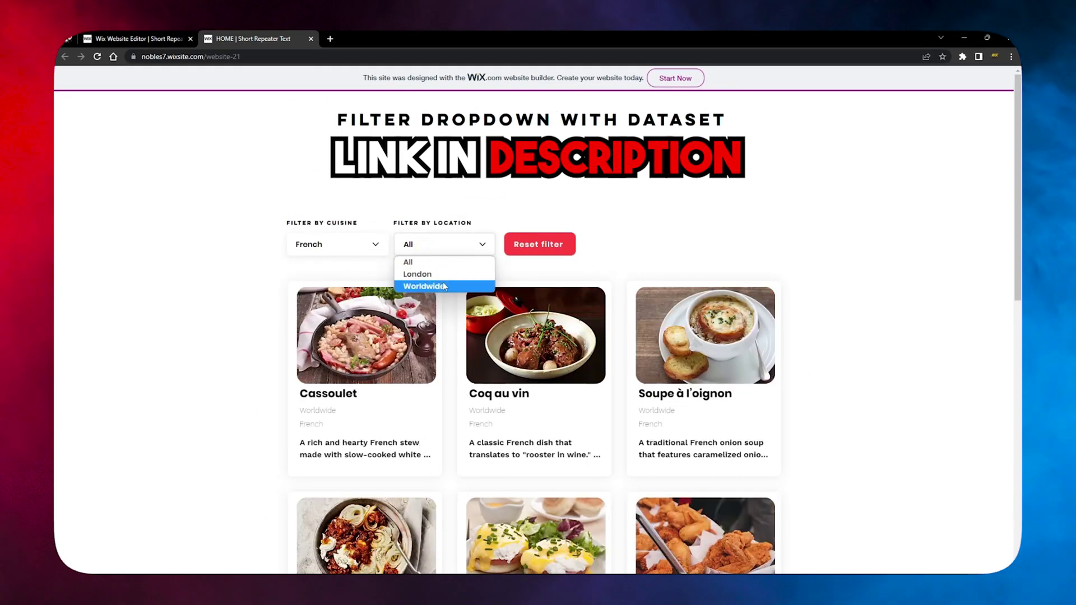
left_click(439, 287)
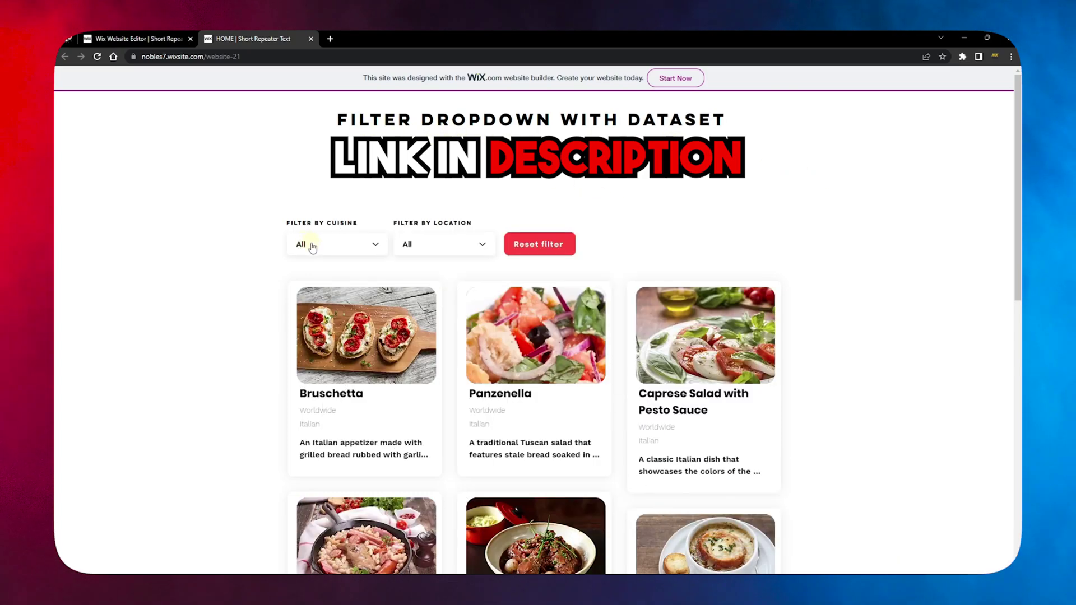
Step: Return the cuisine and location filters to All
left_click(312, 247)
left_click(348, 250)
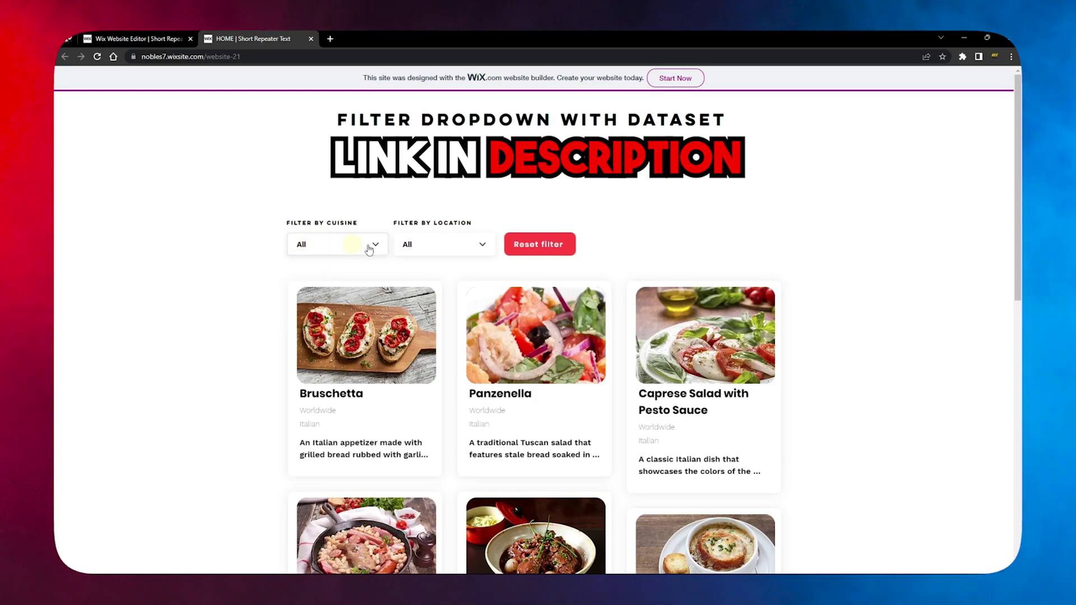
left_click(433, 249)
left_click(483, 240)
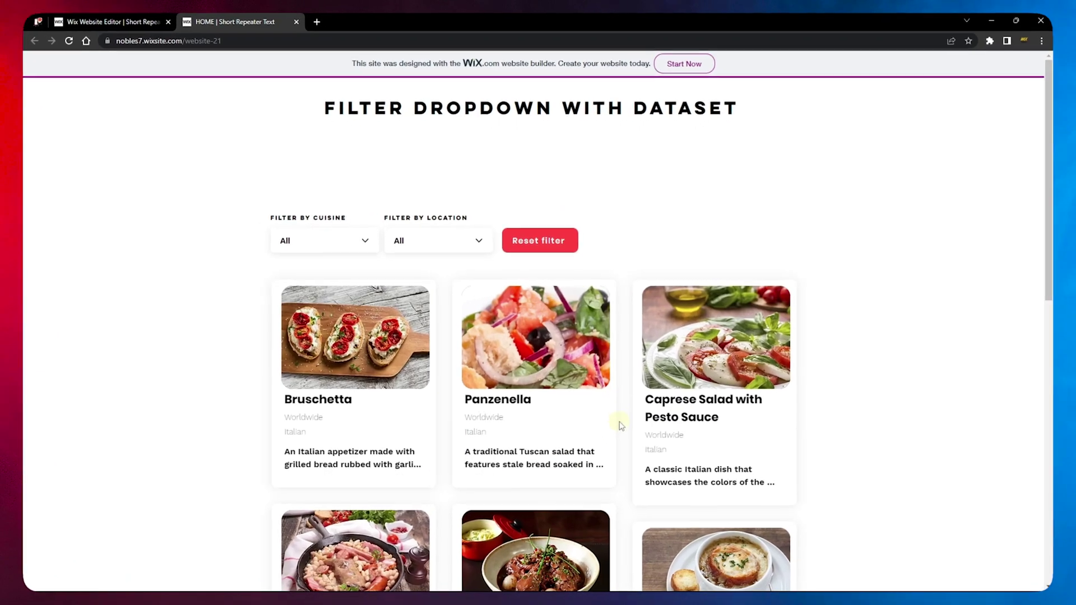
scroll(630, 432, "down", 1)
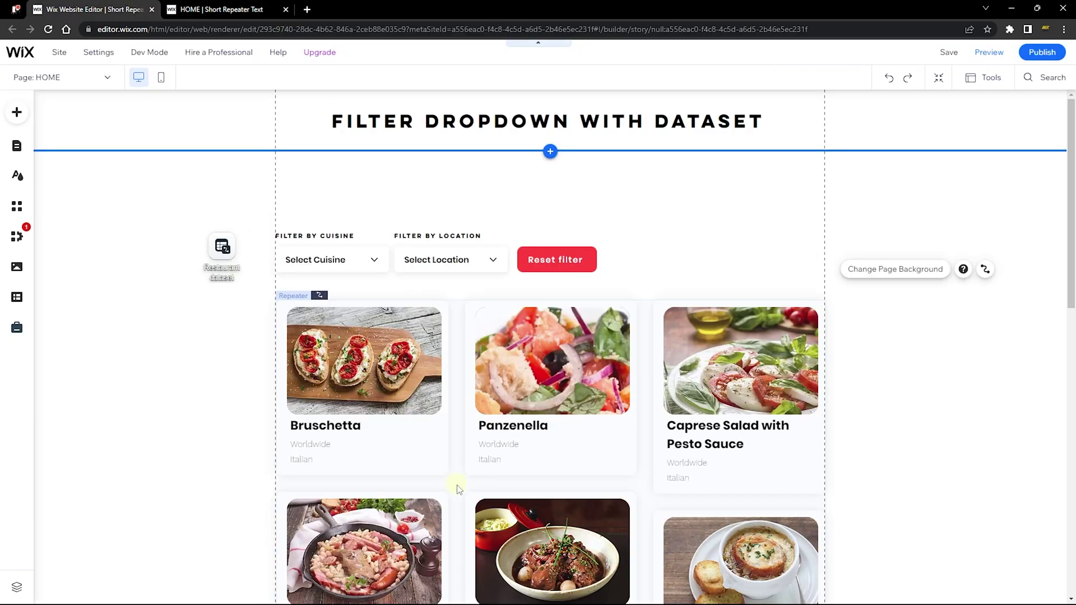
left_click(458, 490)
scroll(457, 486, "down", 1)
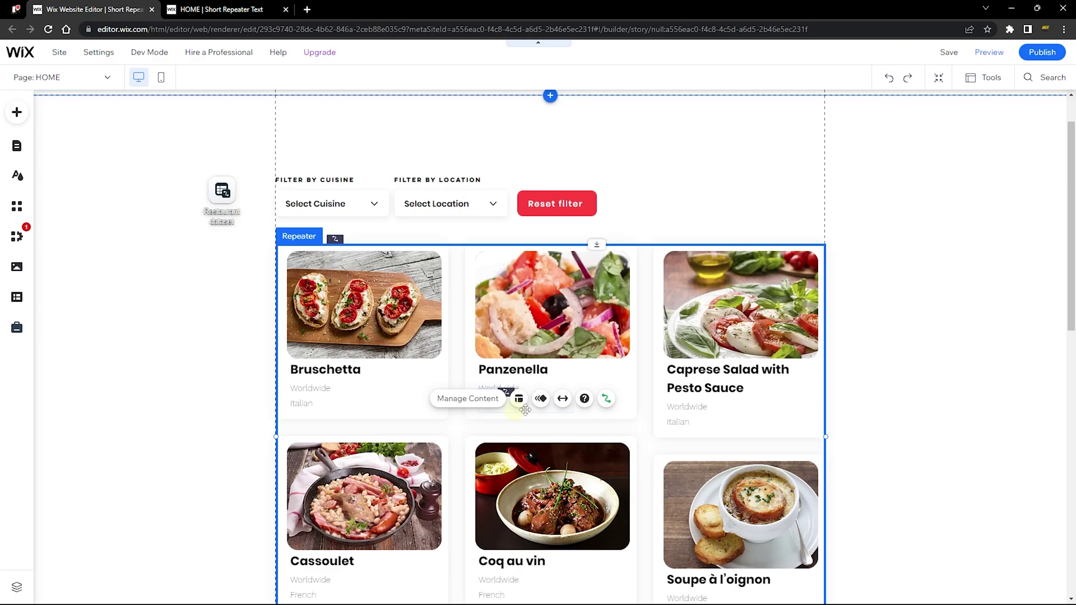
scroll(817, 433, "down", 2)
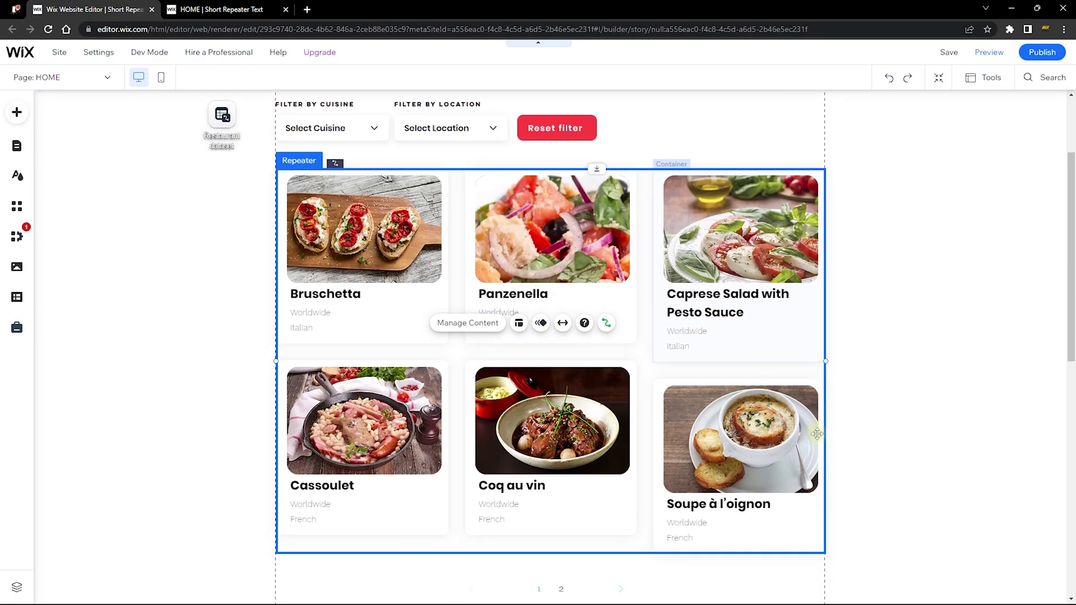
scroll(817, 433, "down", 1)
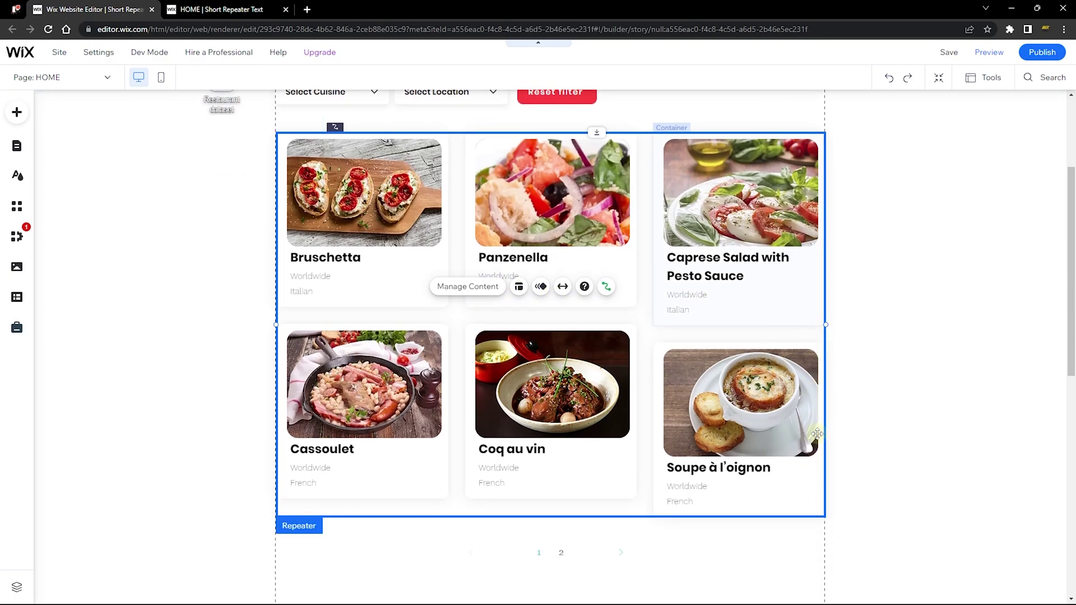
scroll(817, 432, "up", 1)
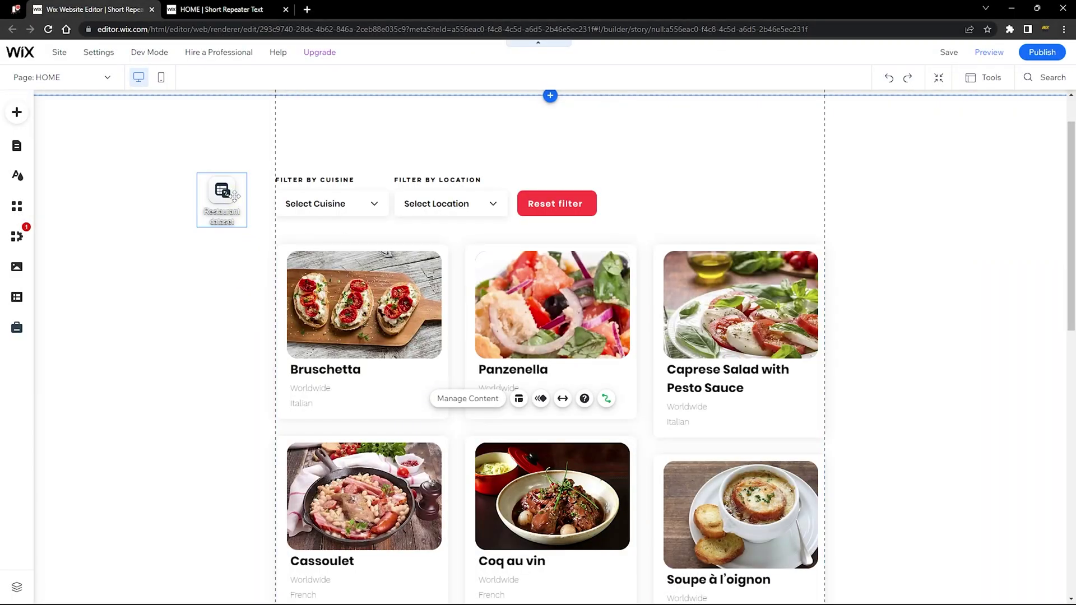
left_click(235, 195)
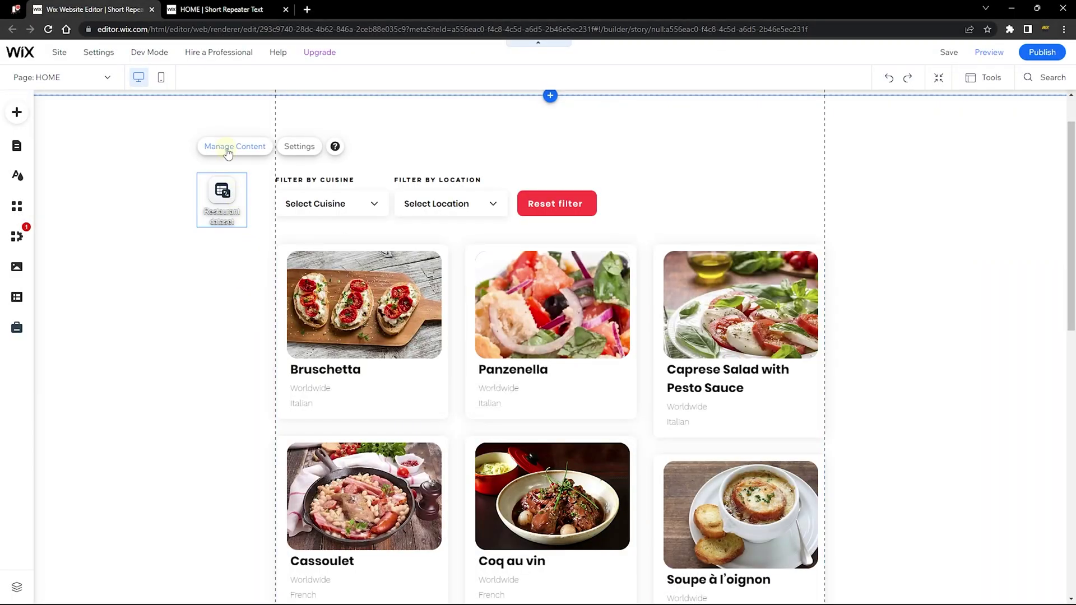
left_click(228, 148)
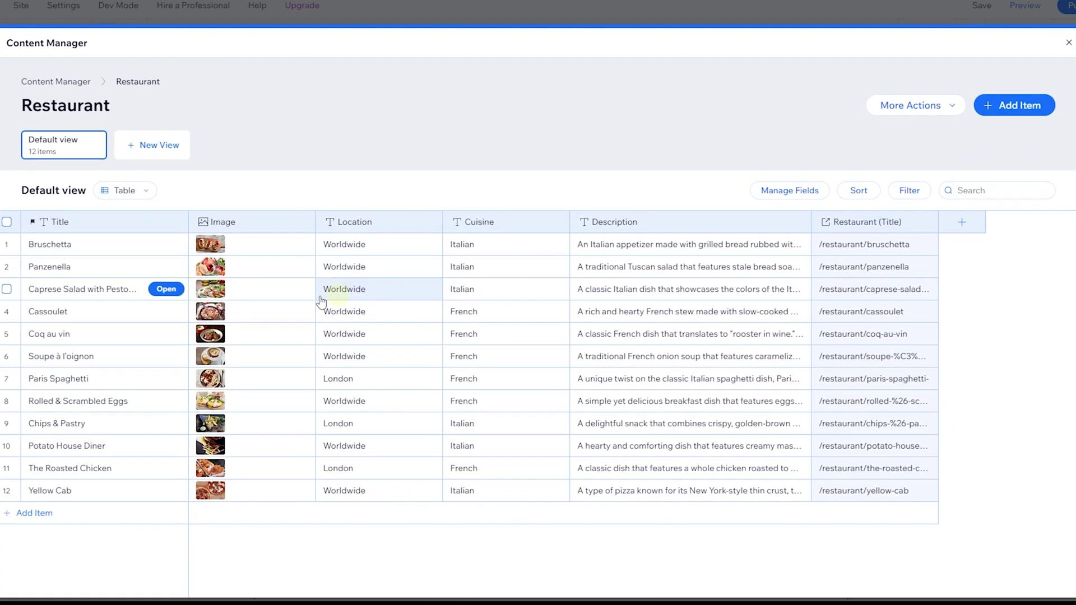
mouse_move(194, 378)
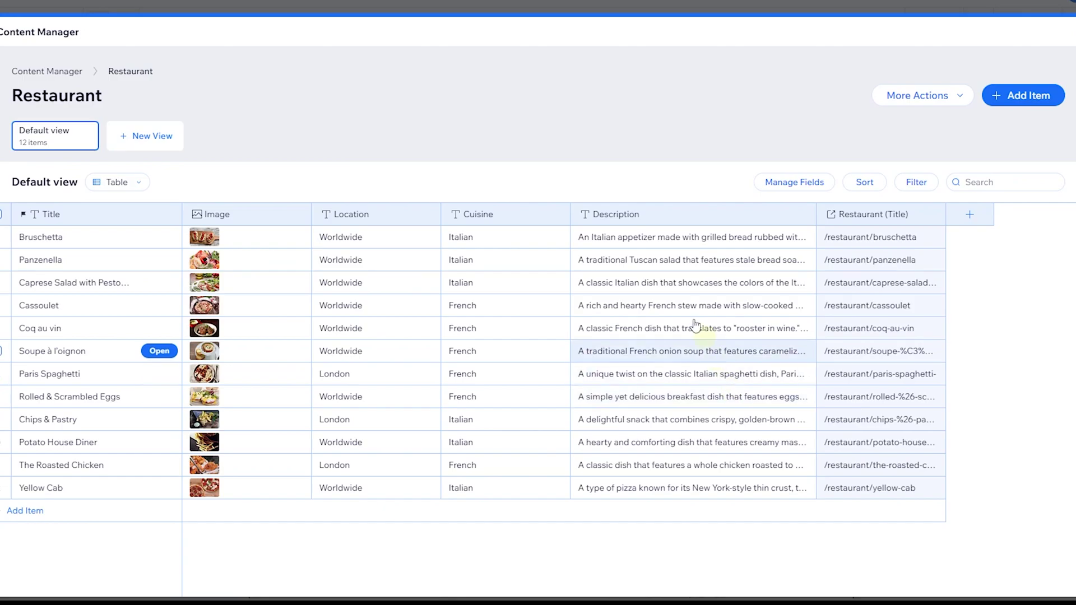
left_click(669, 235)
double_click(669, 237)
left_click(679, 260)
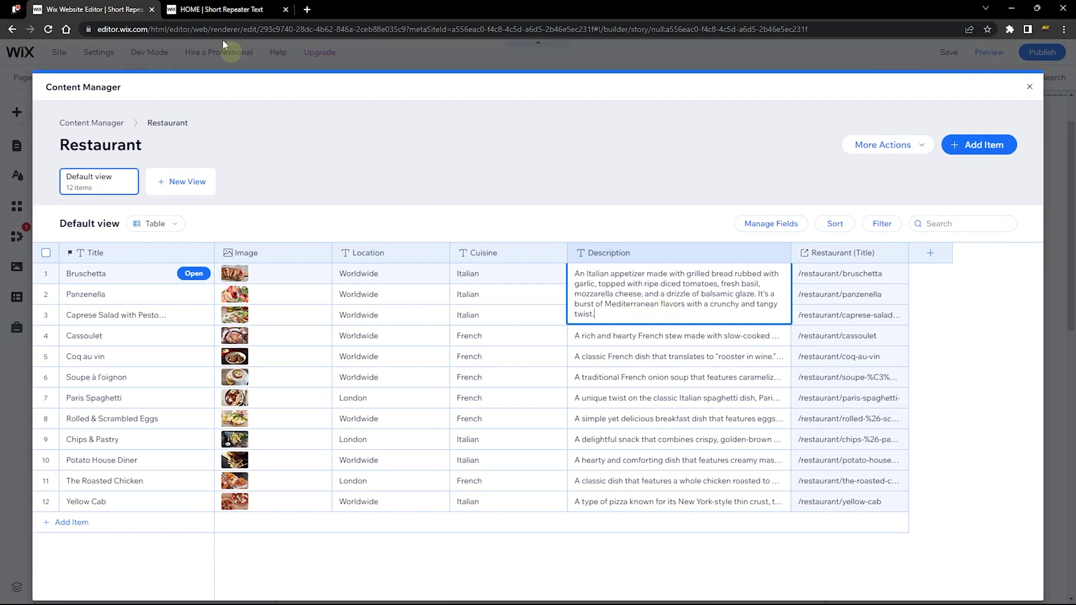
left_click(222, 9)
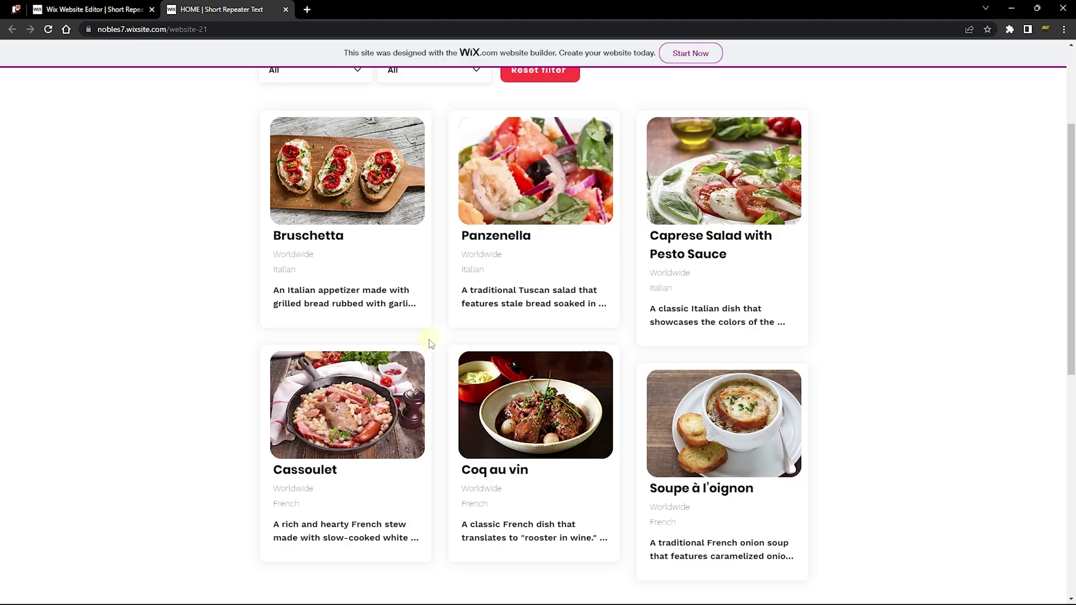
left_click(95, 9)
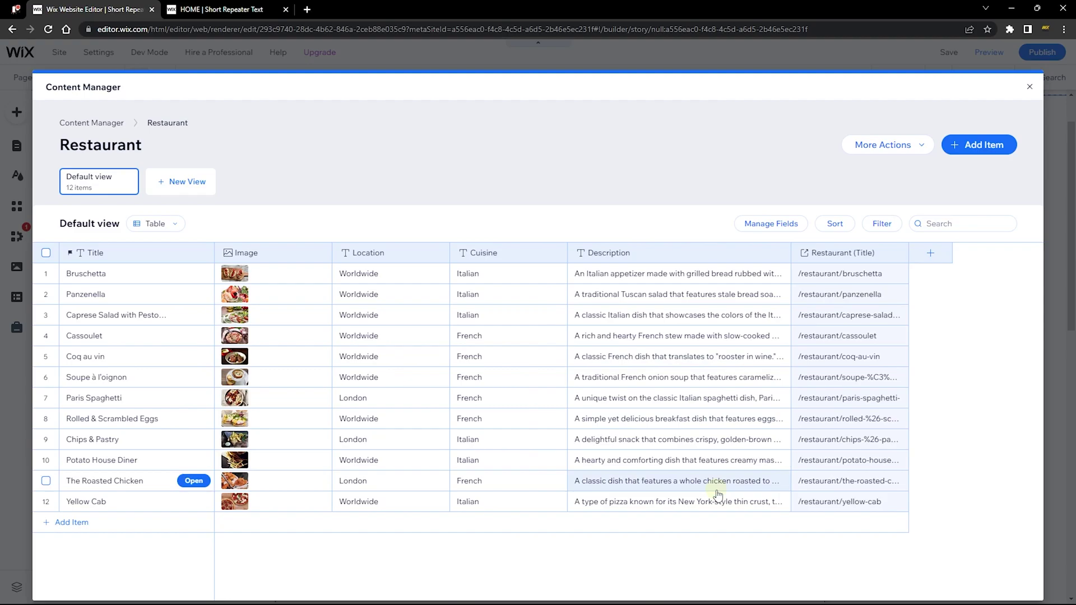
left_click(1030, 87)
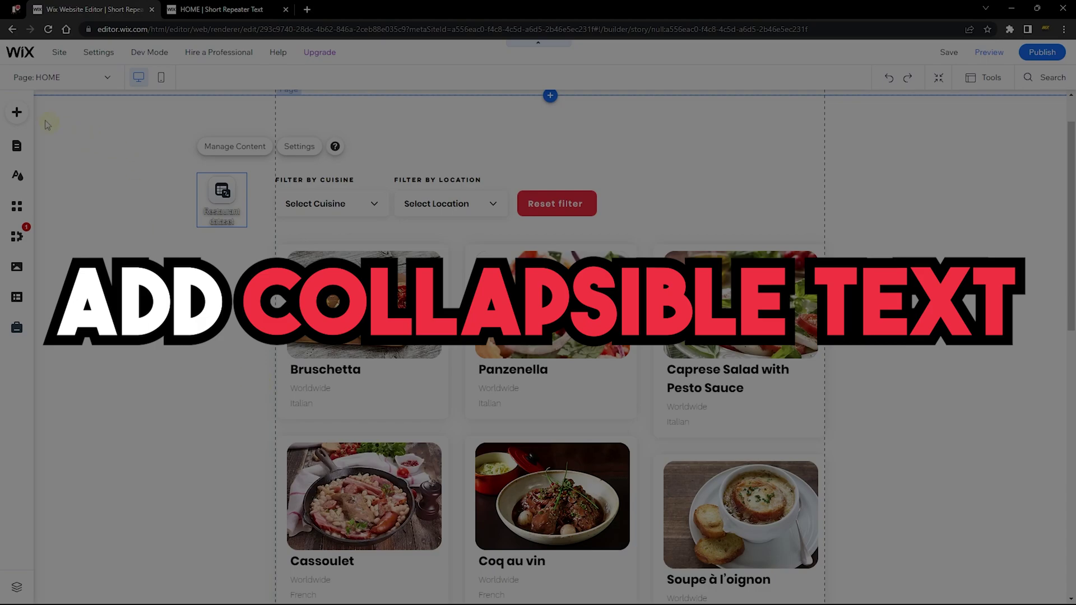
Step: Drag the Collapsible Text paragraph sample onto the canvas, left of the dish cards
left_click(17, 112)
left_click(56, 156)
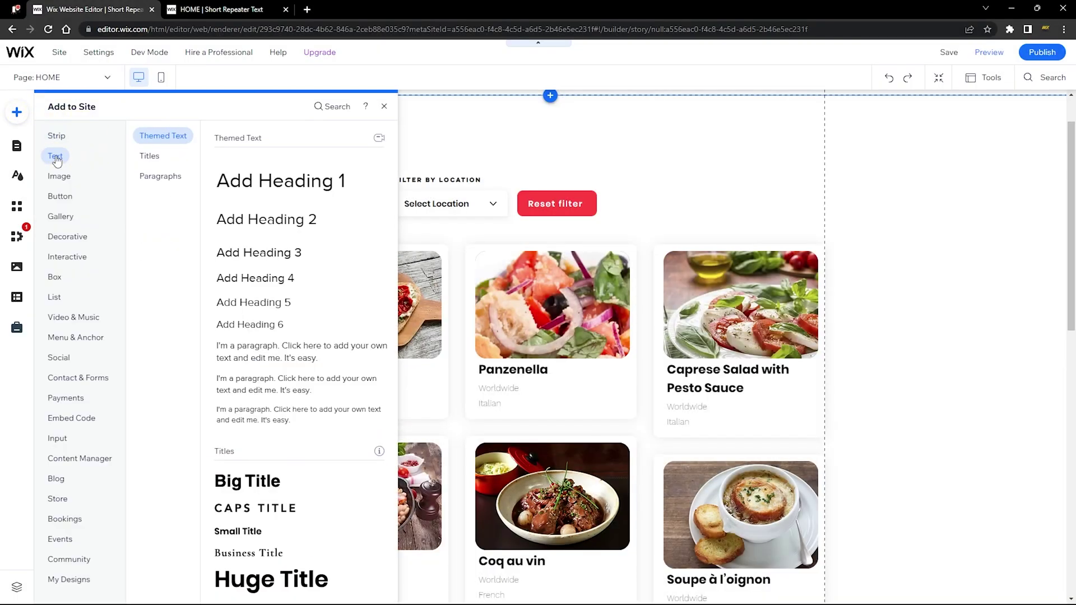
left_click(159, 178)
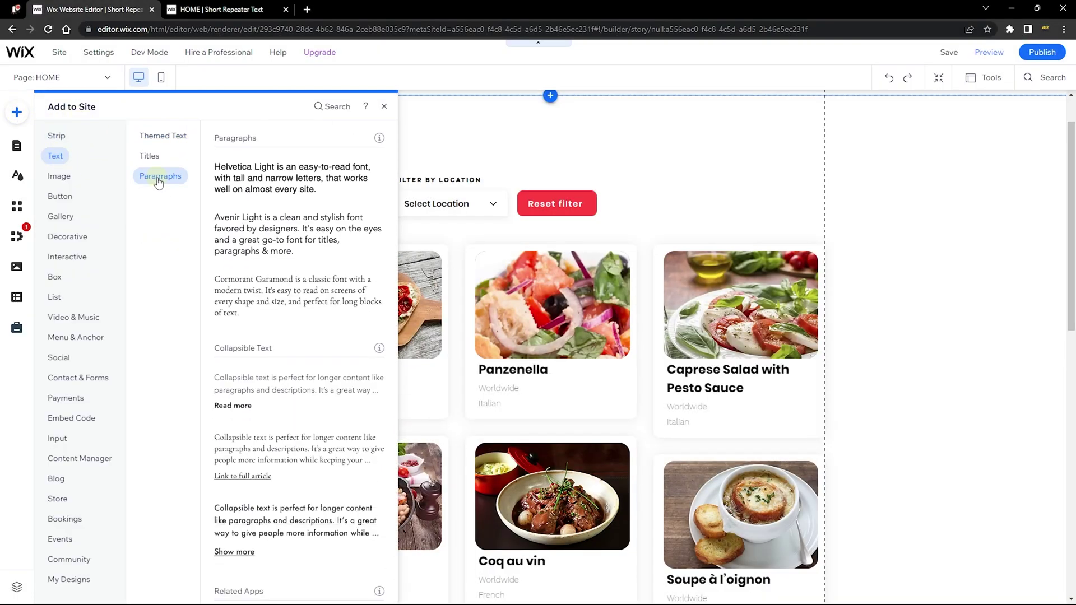
left_click(233, 298)
scroll(224, 274, "down", 2)
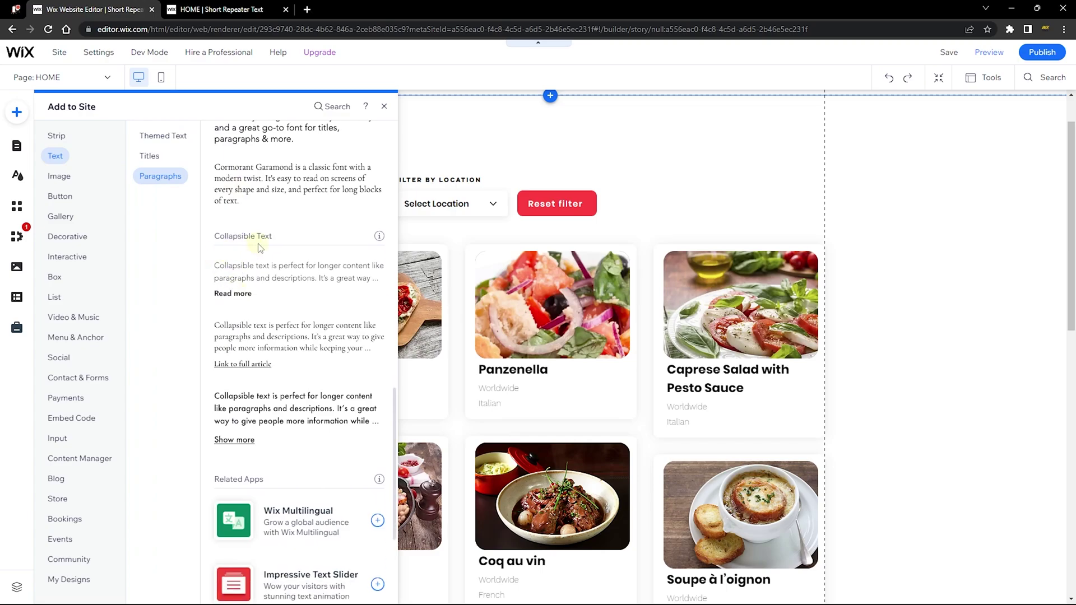
left_click_drag(251, 283, 127, 295)
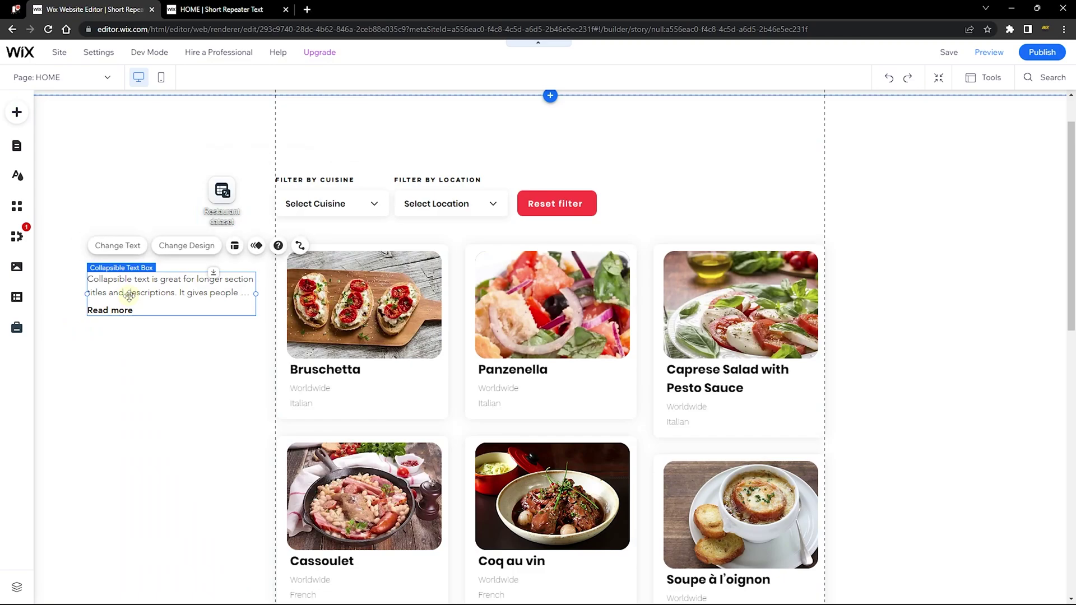
Step: In Text Box Settings, set 'What does the button do?' from Expand to Link
left_click(114, 252)
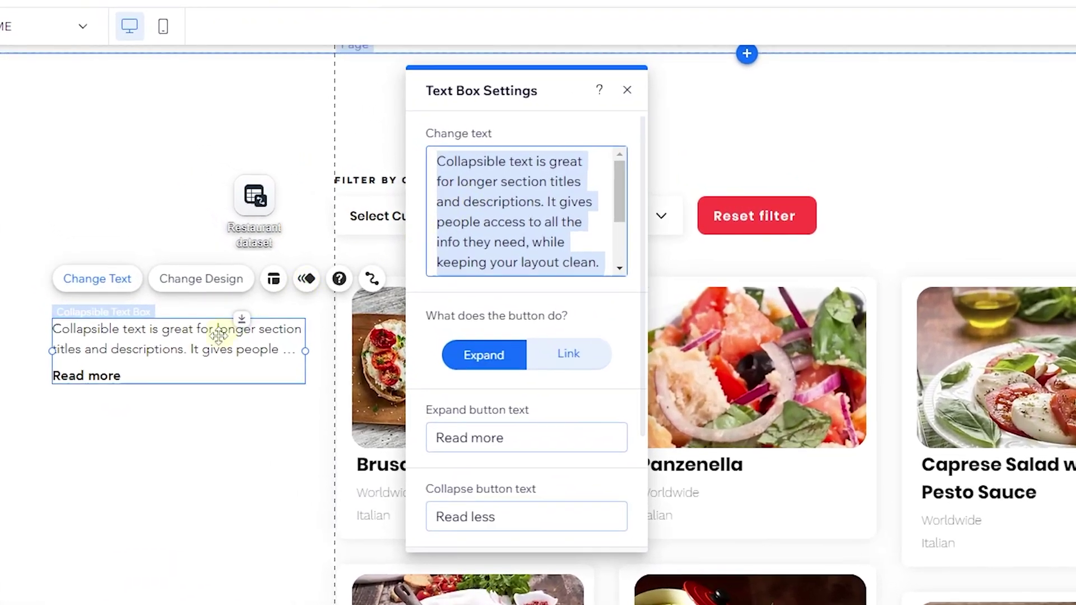
scroll(521, 224, "down", 2)
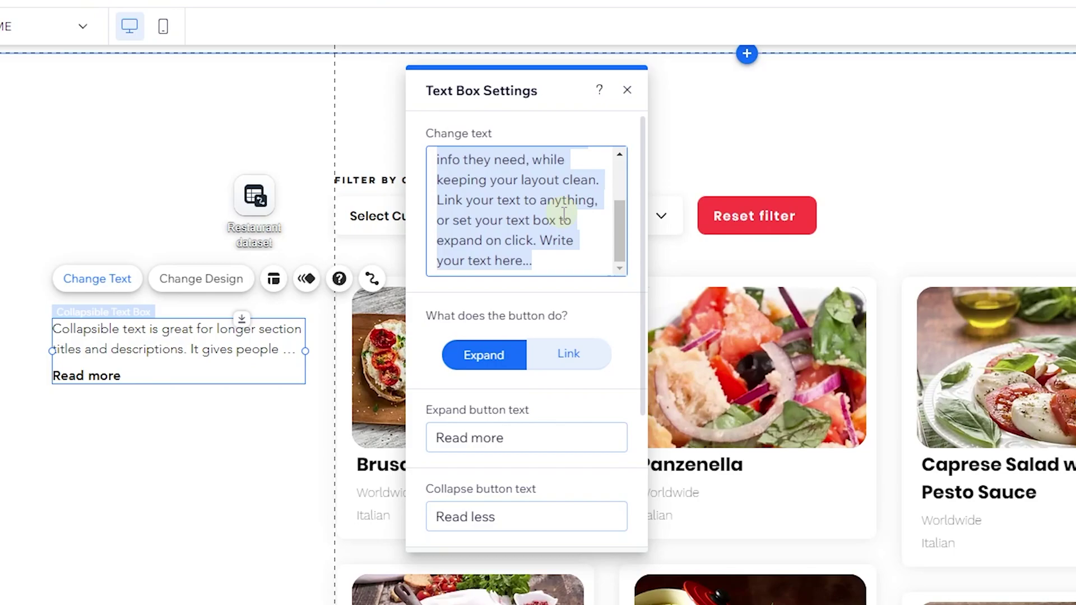
left_click(544, 293)
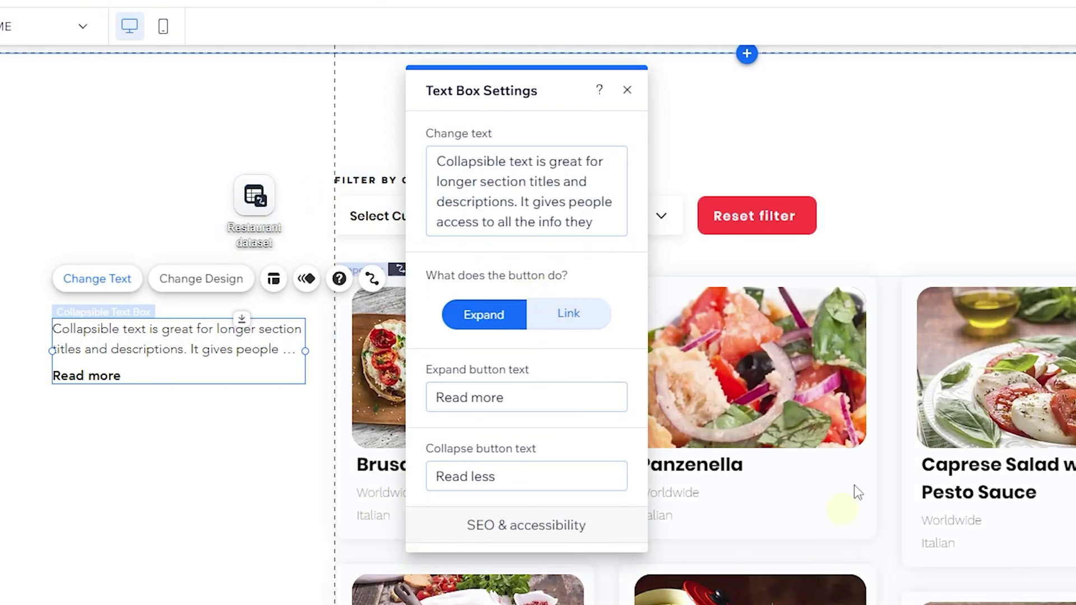
scroll(554, 435, "down", 3)
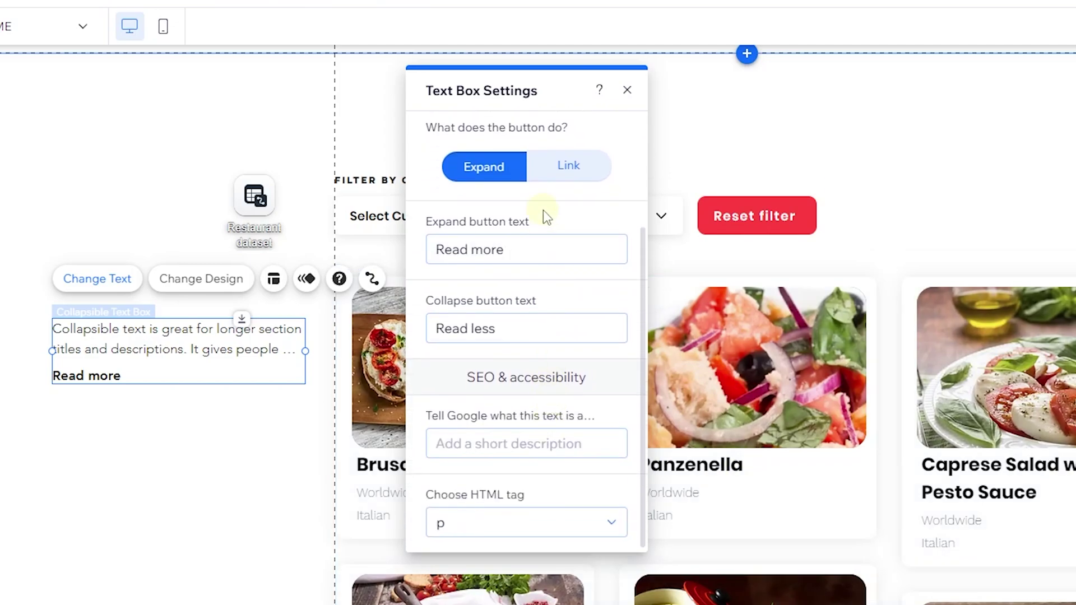
scroll(548, 413, "up", 2)
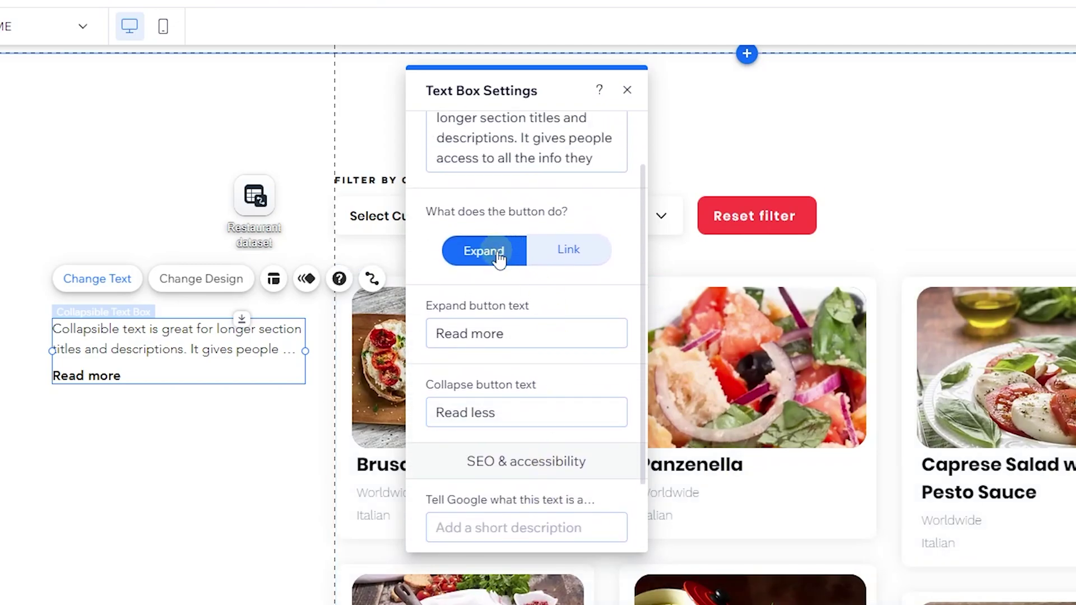
left_click(572, 250)
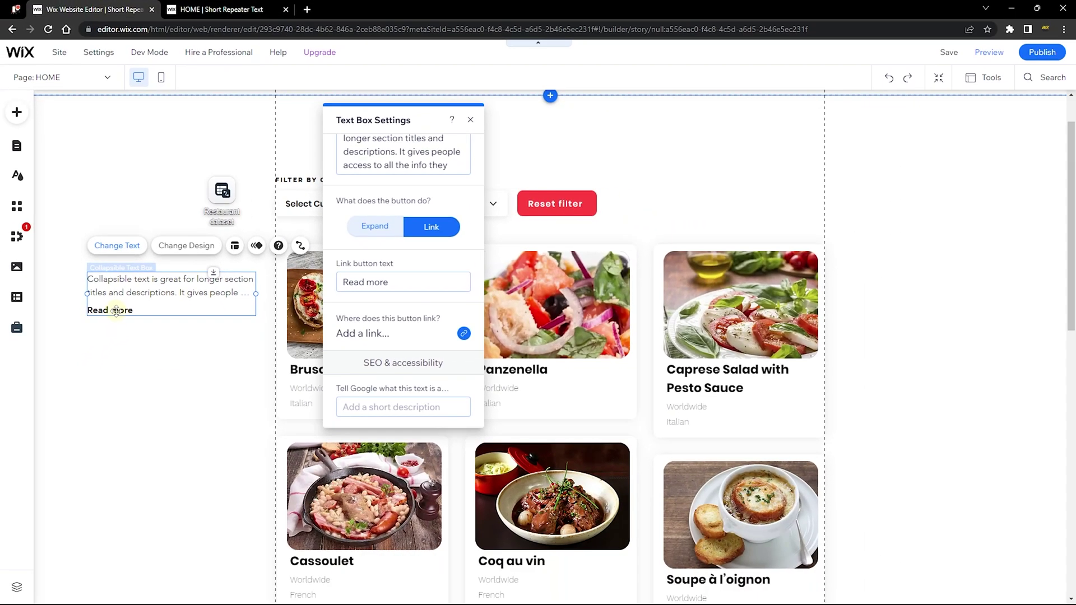
Step: Turn on Dev Mode and hide the collapsible text's button
mouse_move(149, 52)
left_click(158, 196)
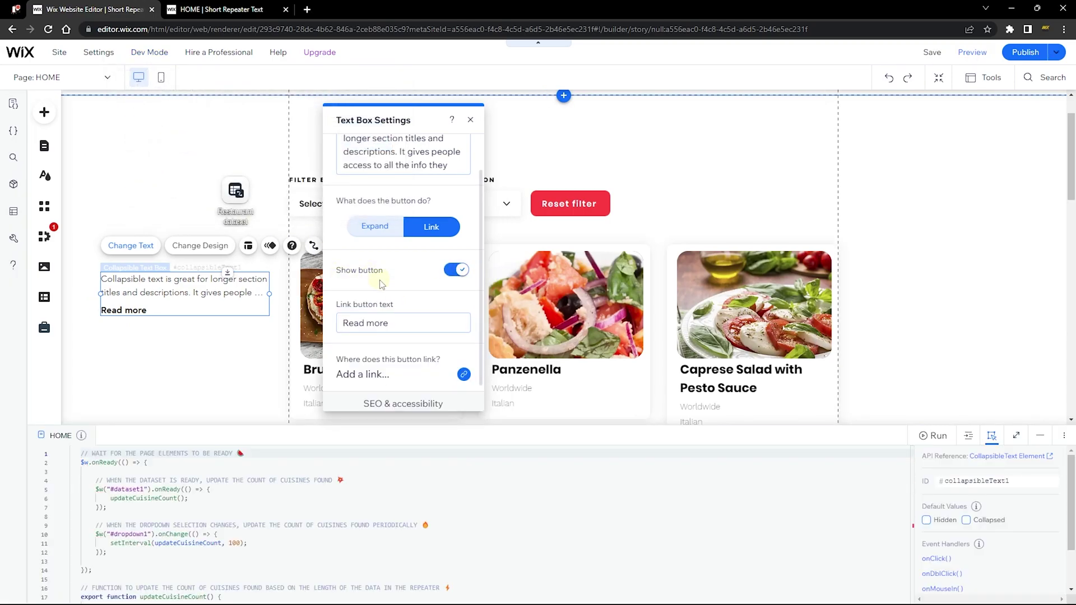
left_click(455, 273)
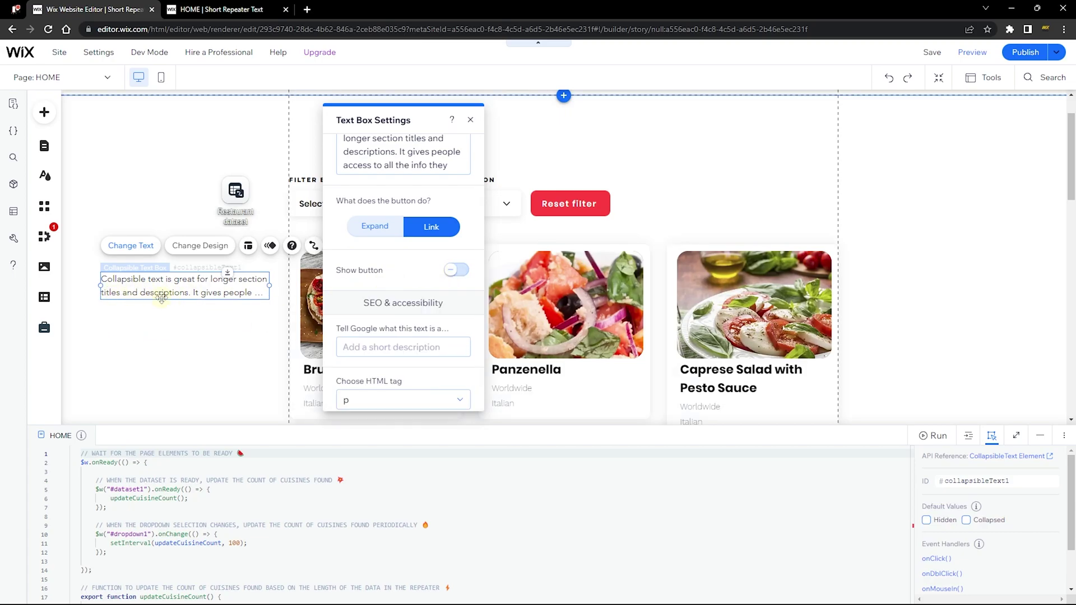
Step: Compare with the published site, then minimise the page's Code panel
key("ctrl+Tab")
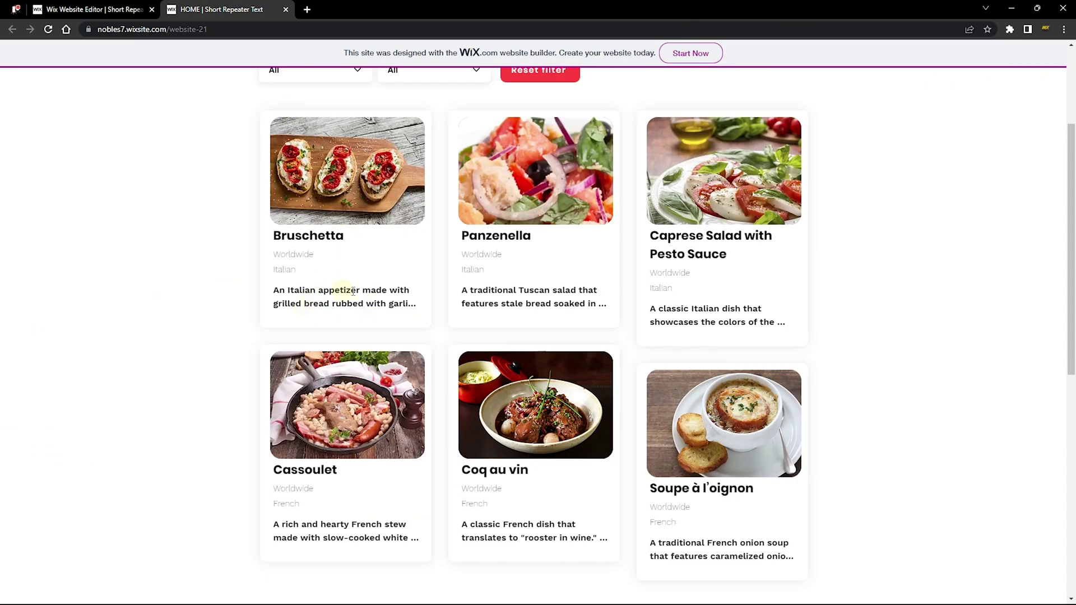
key("ctrl+Tab")
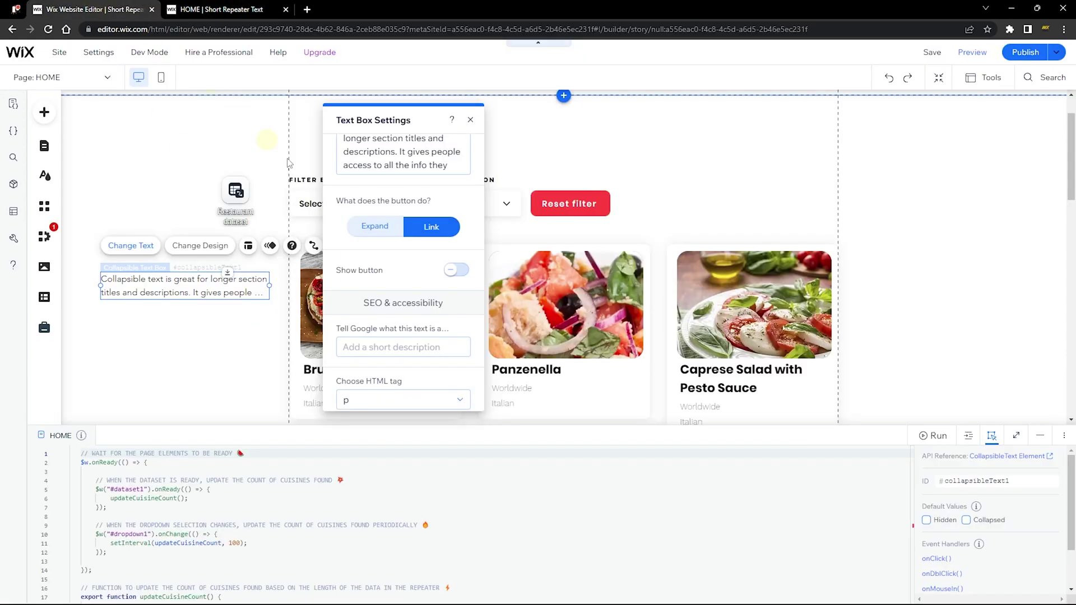
left_click(1040, 436)
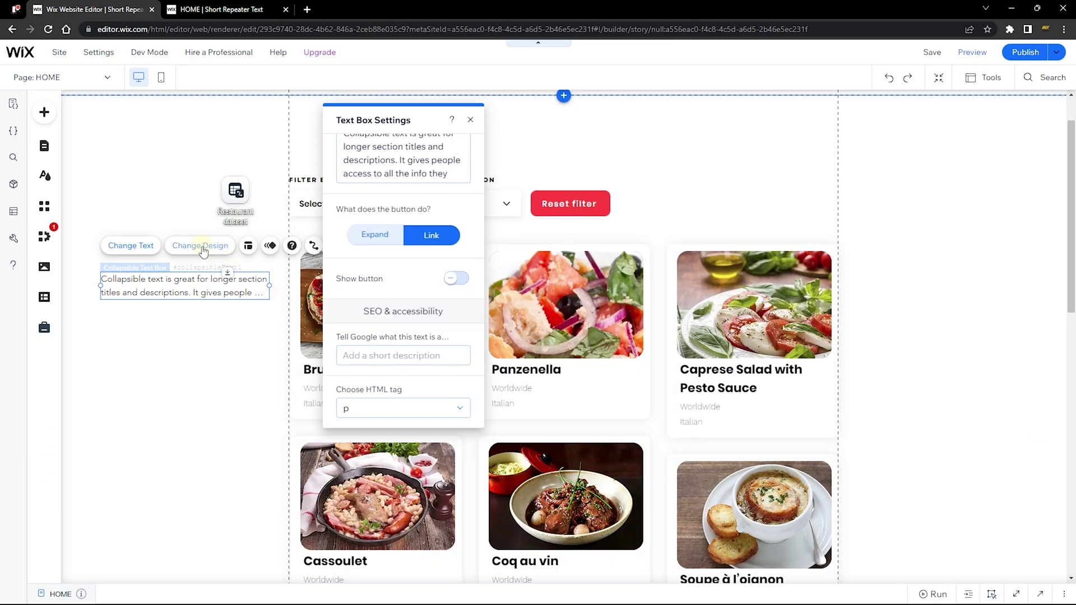
Step: Change the collapsible text's font from Avenir Light to Avenir in Customize Design
left_click(202, 251)
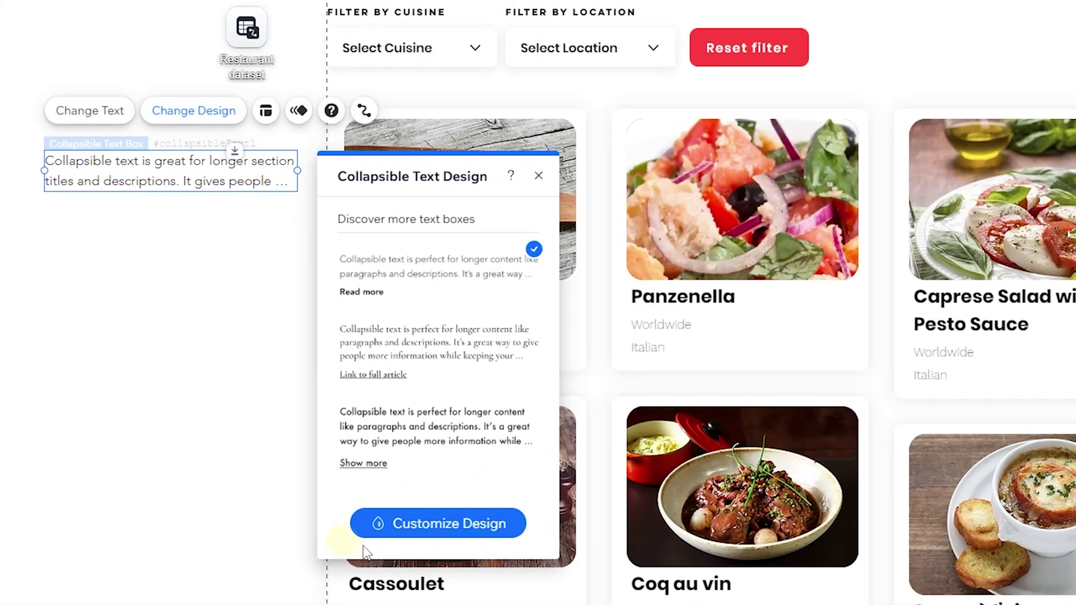
left_click(433, 524)
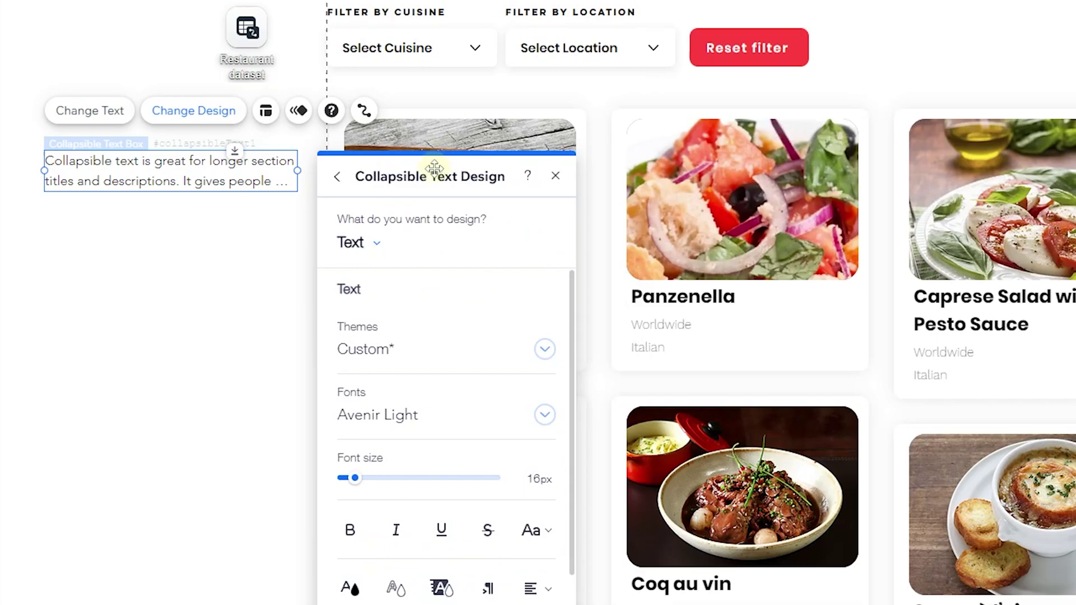
left_click_drag(433, 168, 444, 0)
left_click(449, 188)
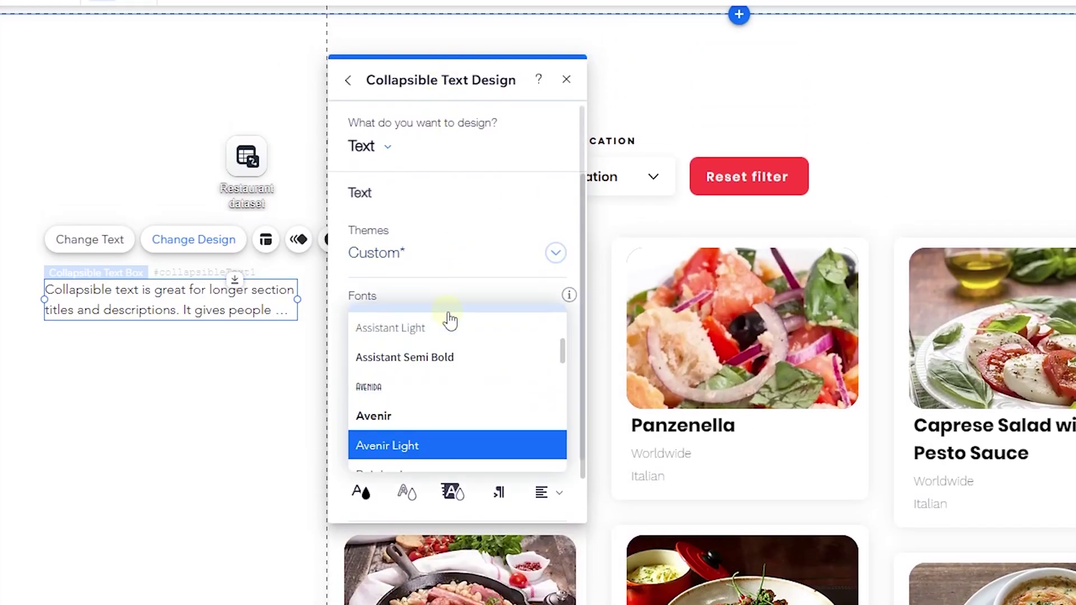
left_click(396, 416)
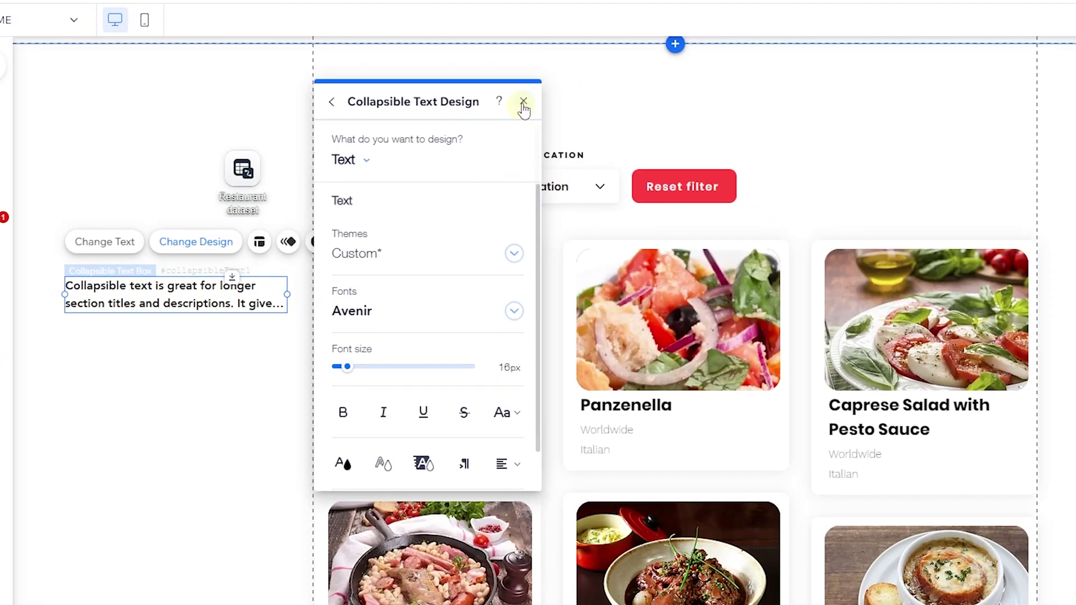
Step: Narrow the collapsible text box and make the Bruschetta card's container taller
left_click(566, 79)
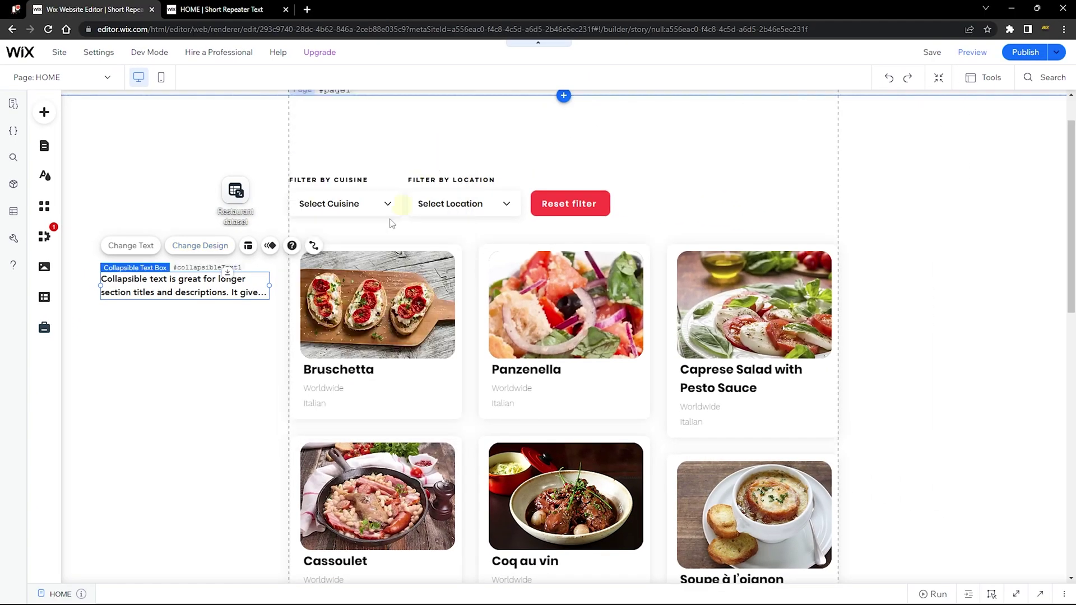
left_click_drag(261, 283, 237, 284)
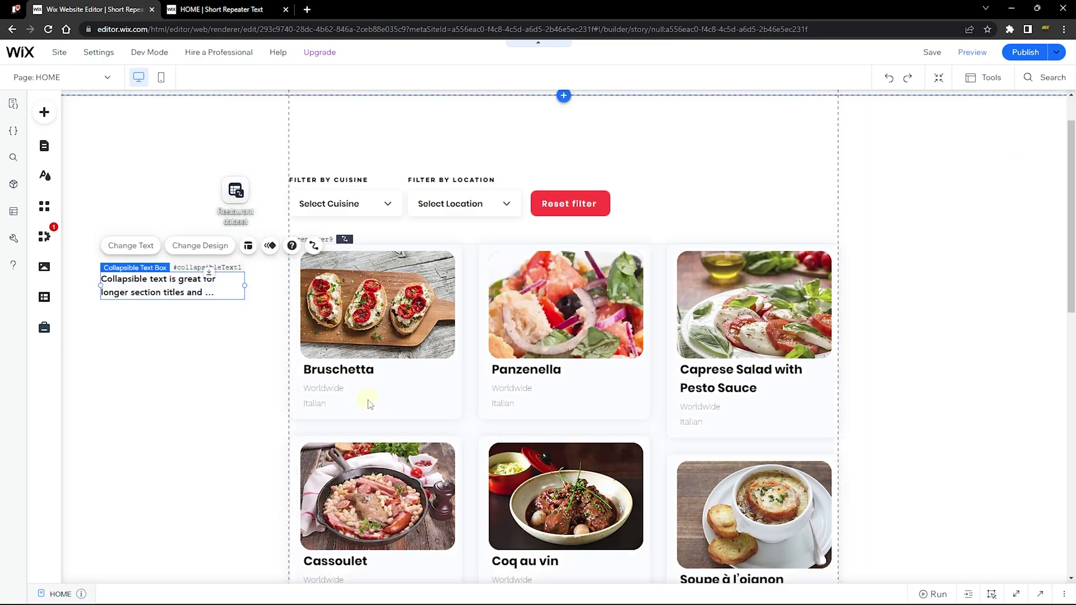
scroll(402, 396, "down", 1)
left_click(440, 343)
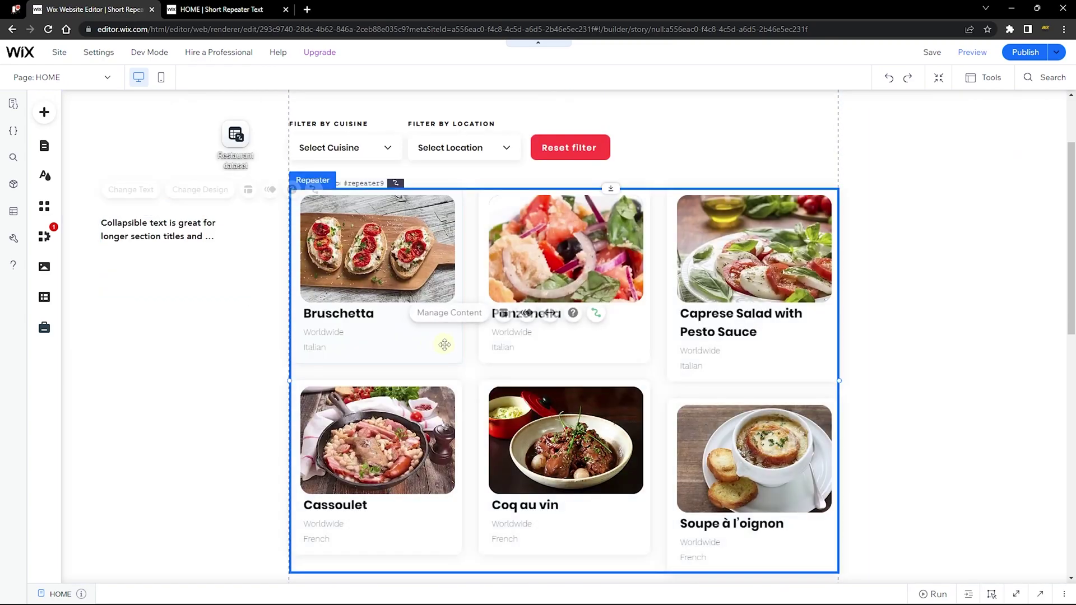
left_click(384, 357)
left_click_drag(383, 359, 381, 412)
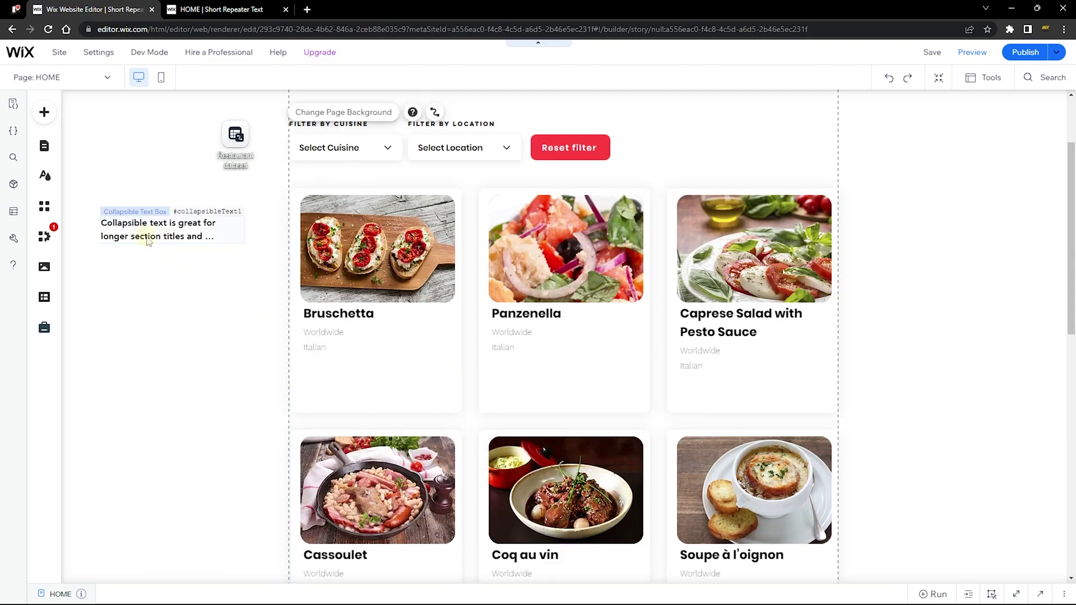
Step: Move the collapsible text box into the Bruschetta repeater card
left_click(152, 235)
left_click_drag(151, 236, 389, 394)
left_click(379, 403)
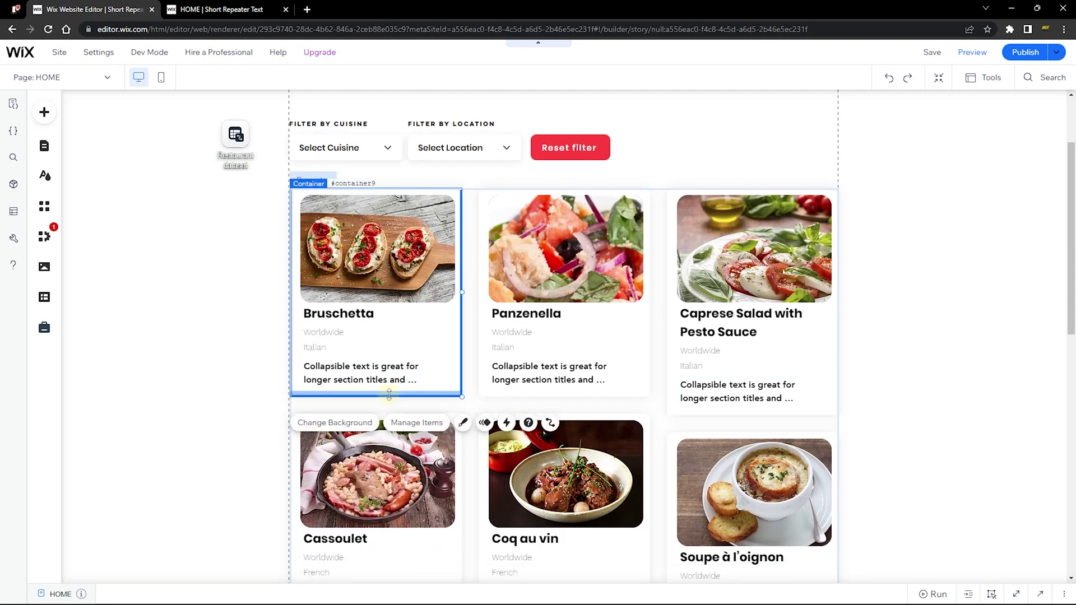
Step: Connect the card's collapsible text to the Restaurant dataset's Description (Text) field
left_click(402, 383)
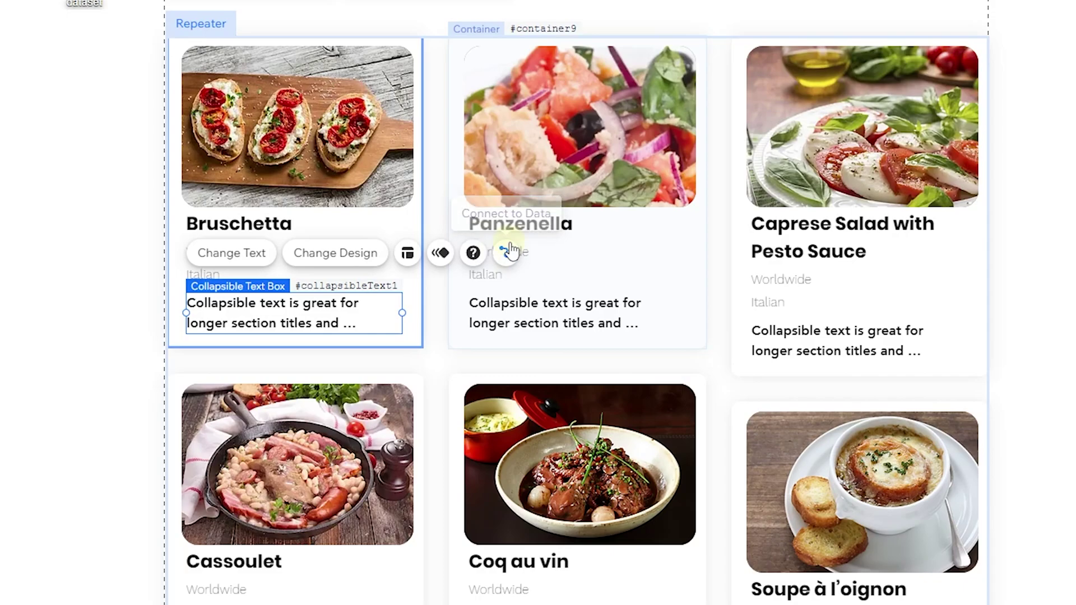
left_click(516, 333)
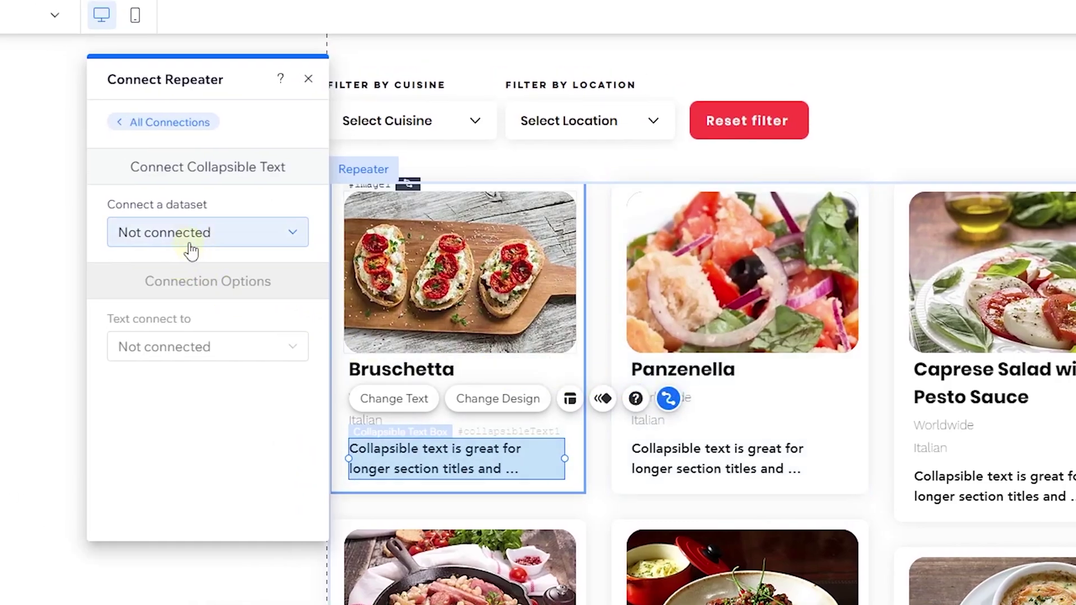
left_click(61, 112)
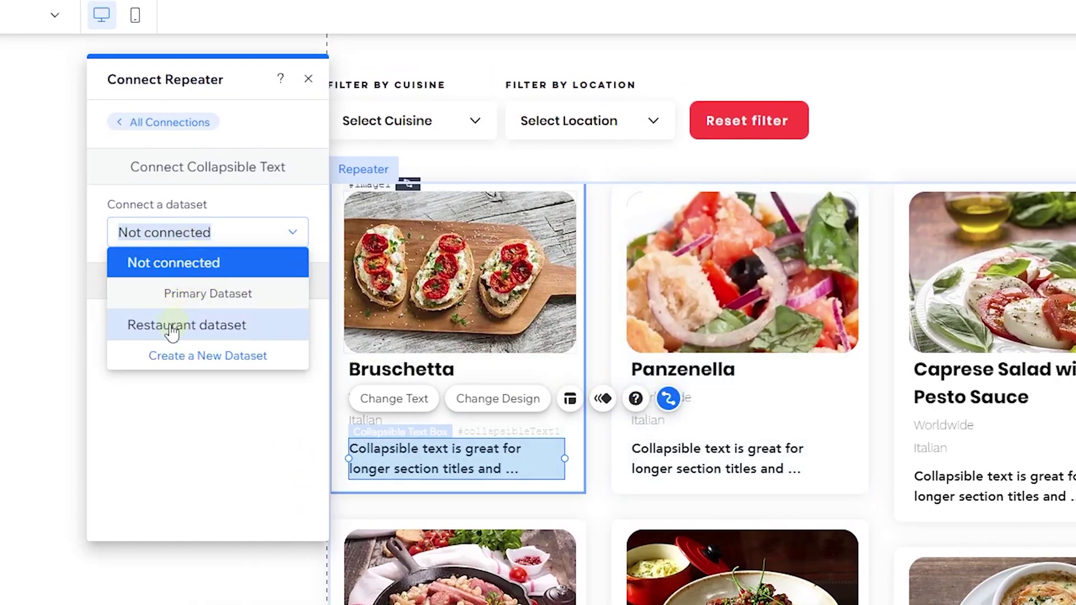
left_click(192, 327)
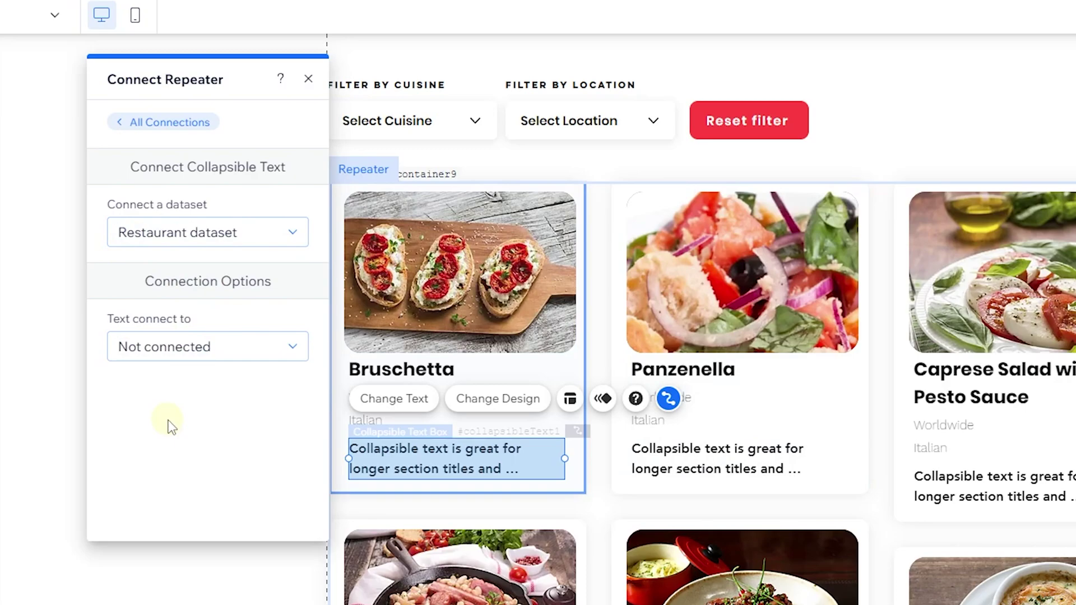
left_click(178, 359)
scroll(224, 438, "down", 3)
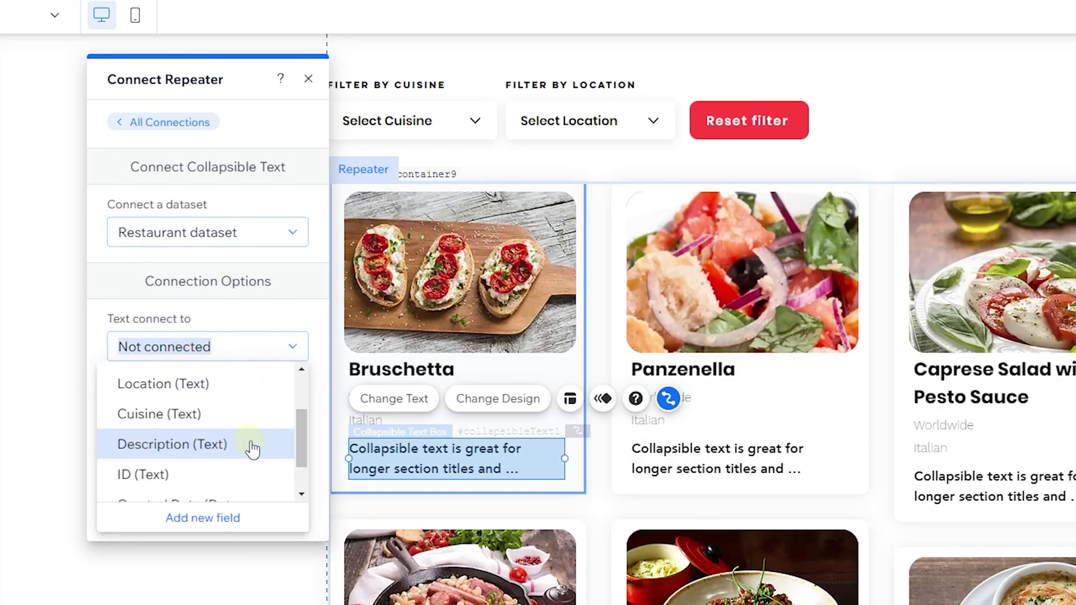
left_click(252, 446)
left_click(313, 79)
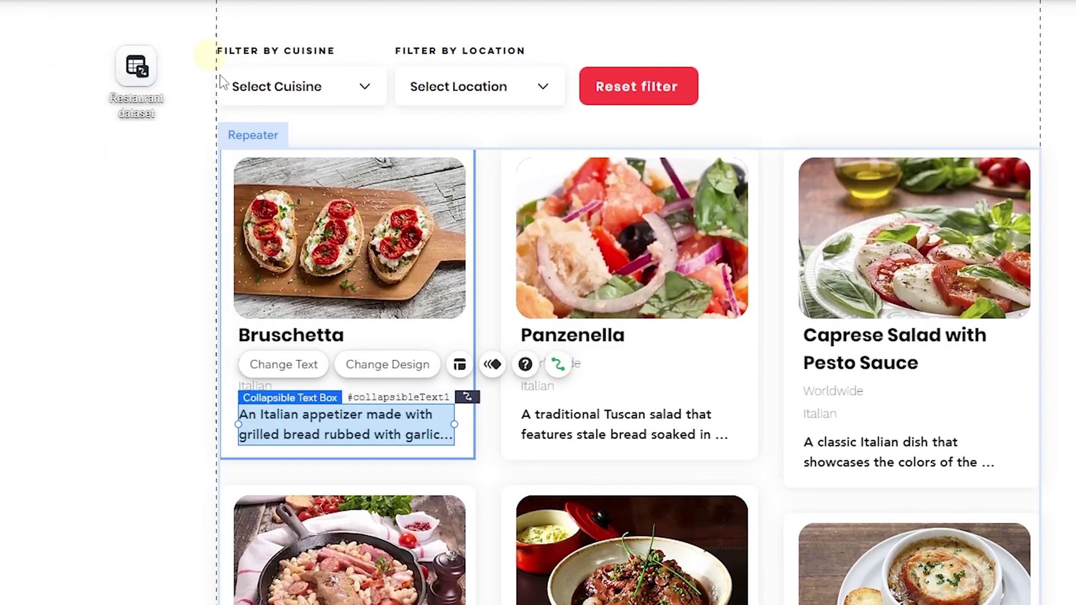
key("Escape")
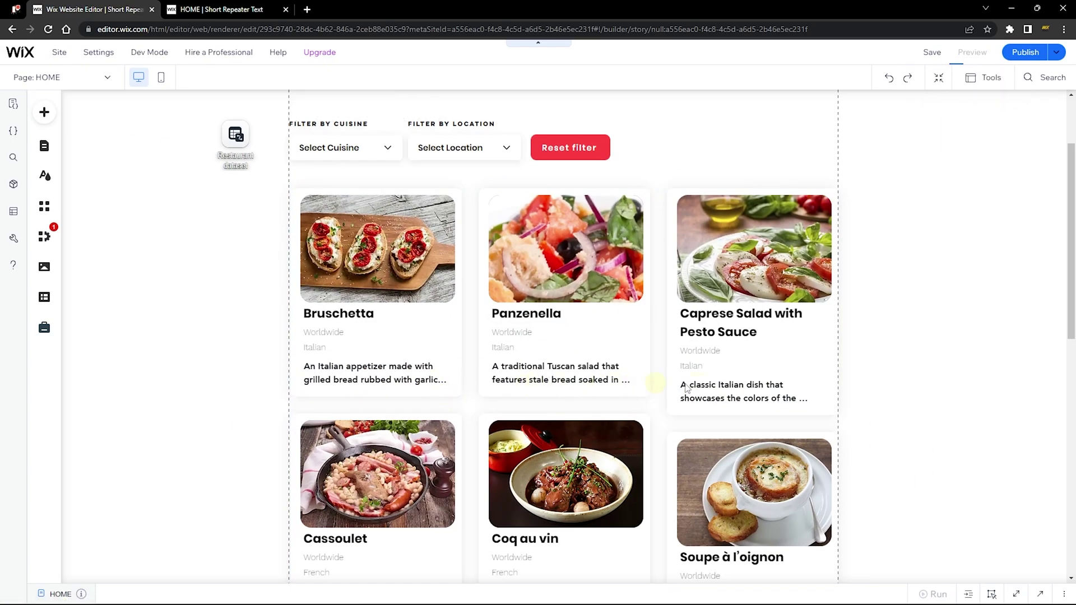
key("ctrl+shift+p")
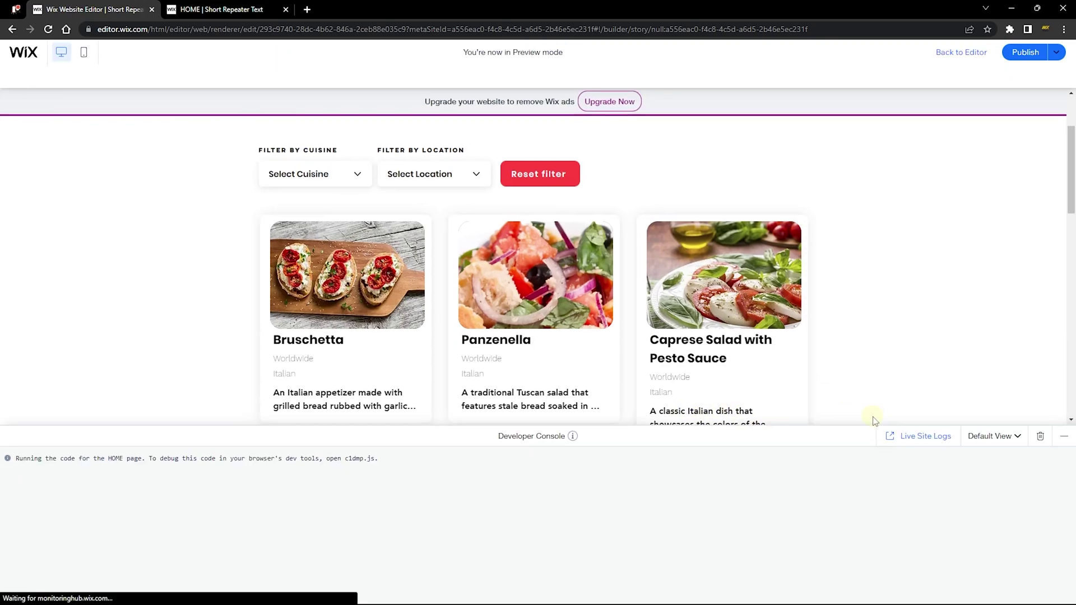
scroll(880, 415, "down", 4)
scroll(947, 264, "up", 5)
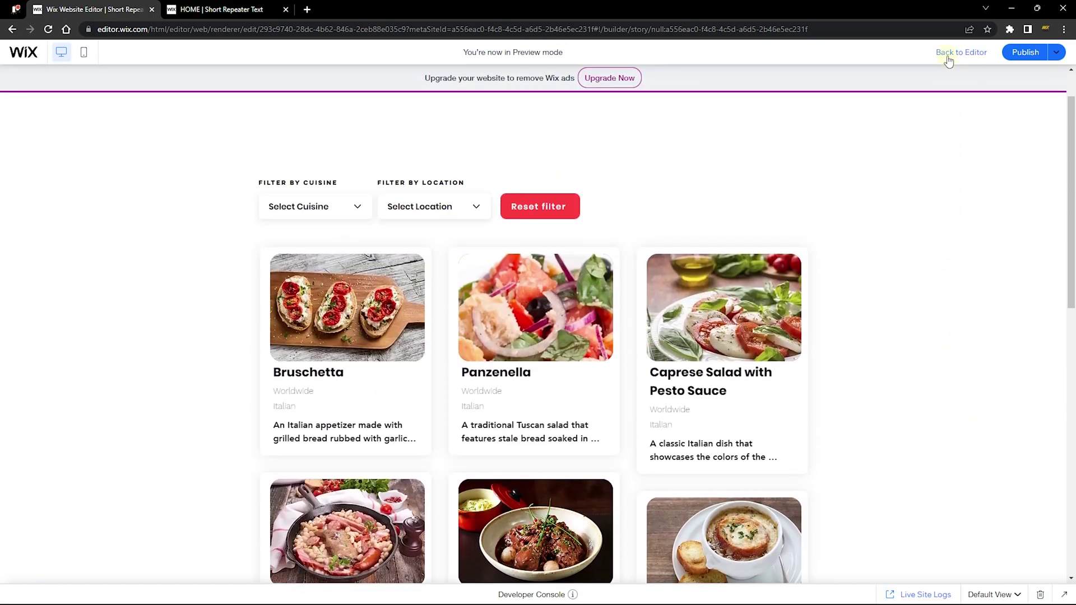
key("ctrl+shift+p")
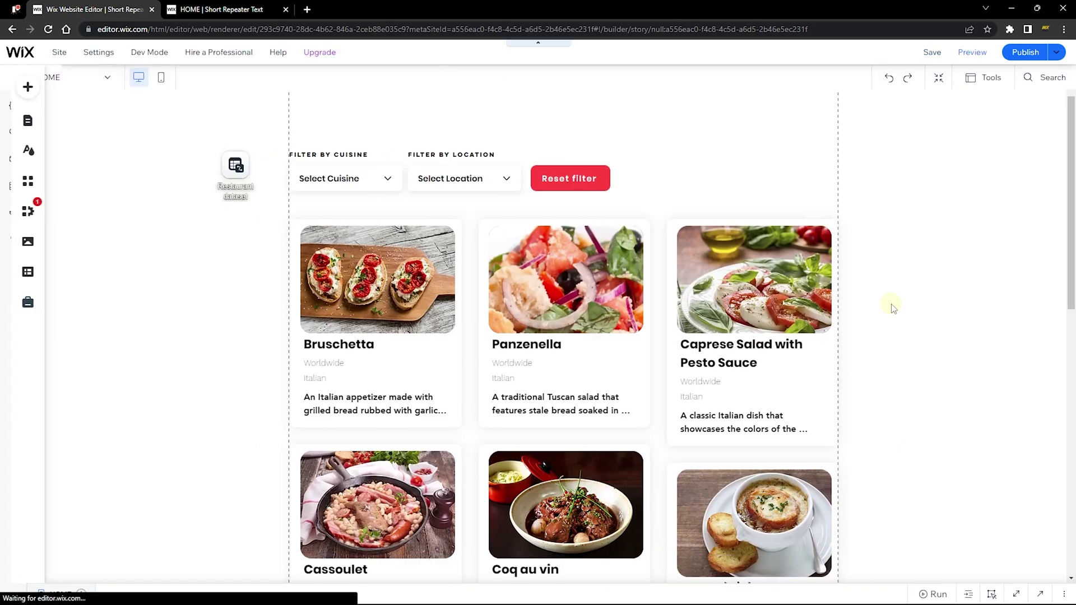
left_click(375, 426)
Step: Set the collapsible text's Number of lines displayed to 3
left_click(375, 426)
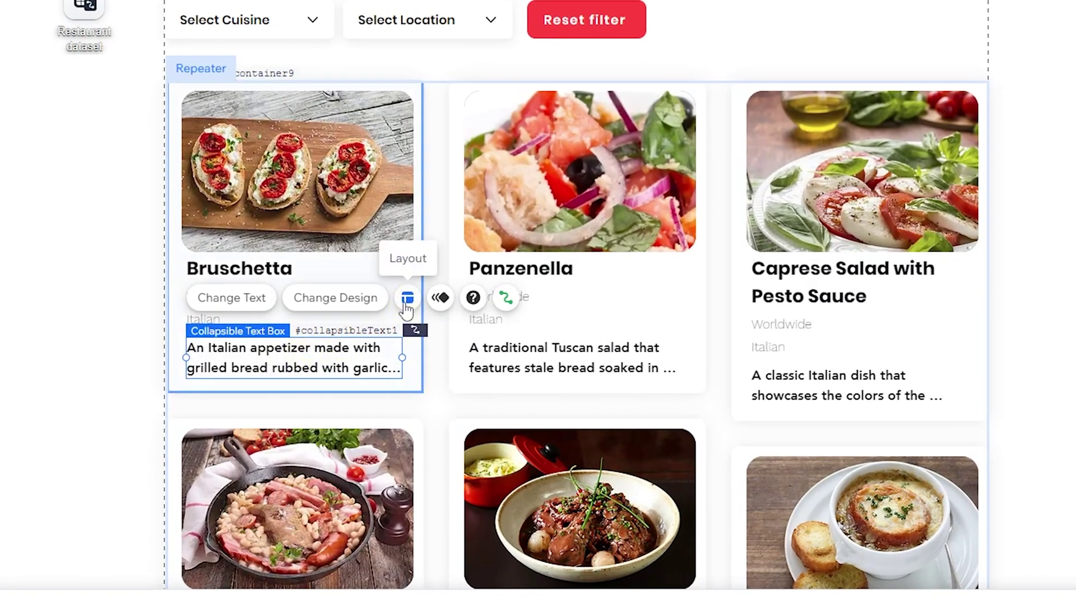
left_click(407, 297)
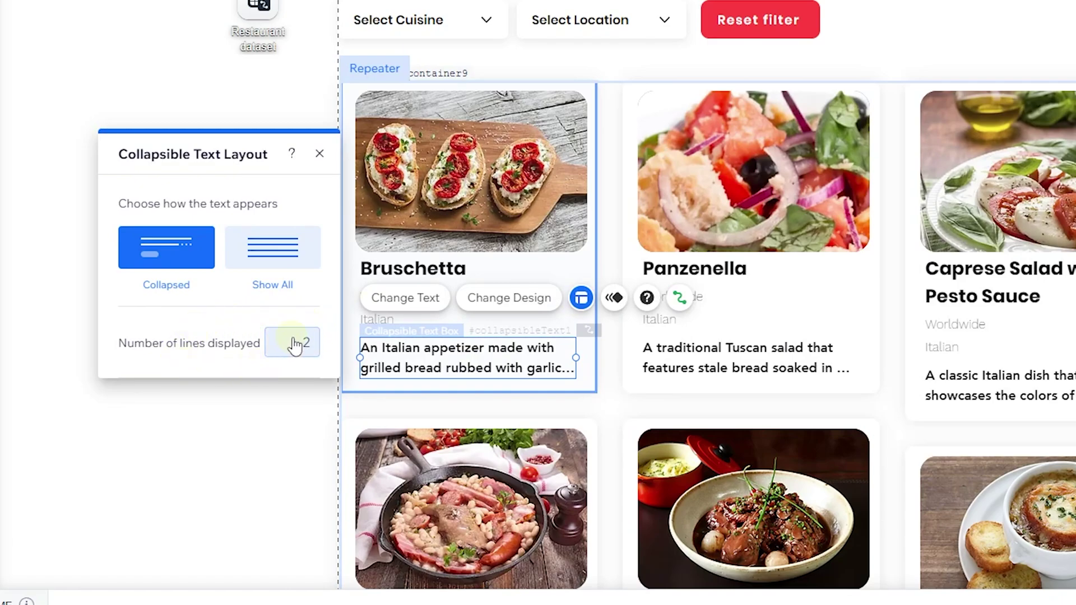
type("3")
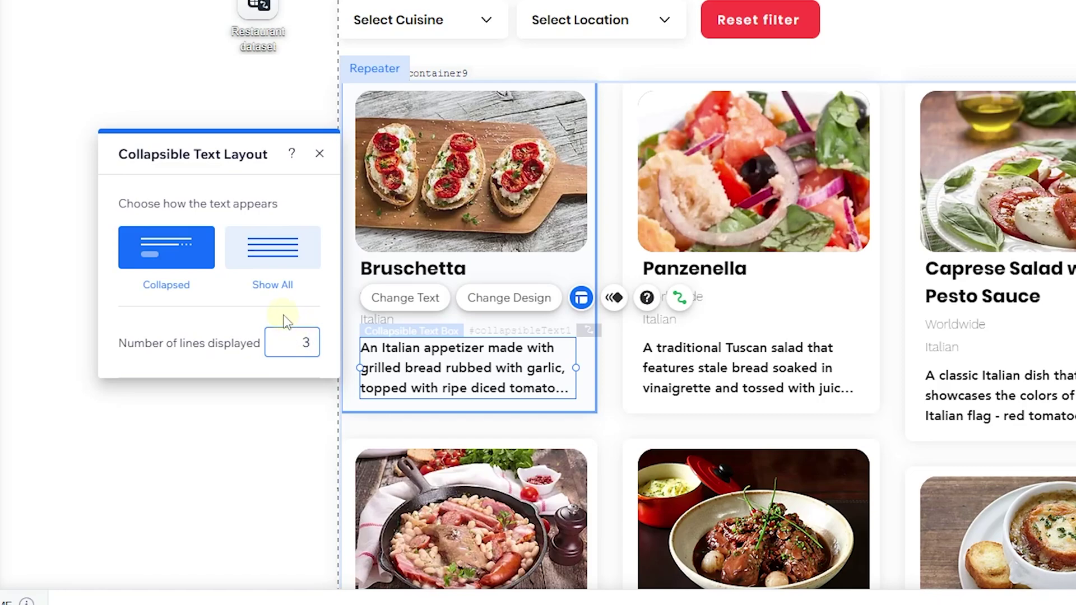
left_click(298, 316)
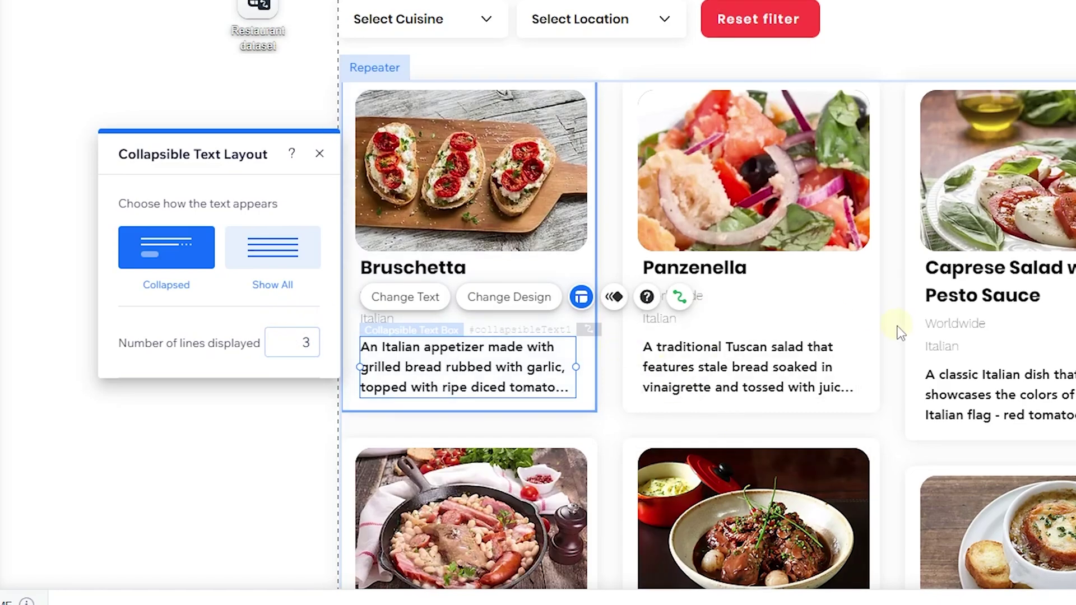
scroll(894, 329, "down", 3)
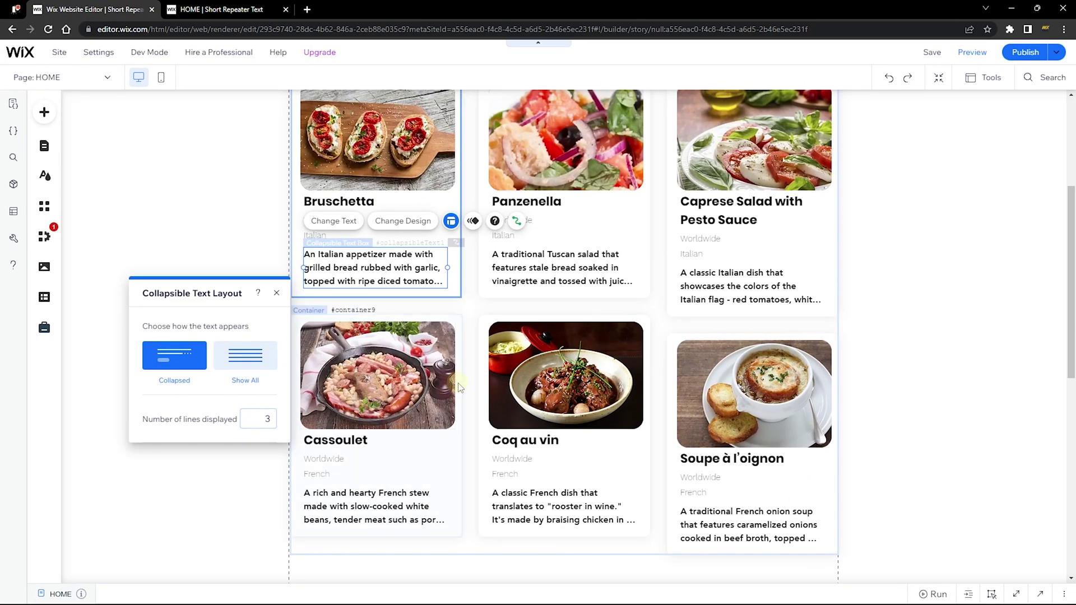
Step: Close the Collapsible Text Layout panel and scroll back up to the filter dropdowns
left_click(467, 384)
scroll(466, 384, "up", 2)
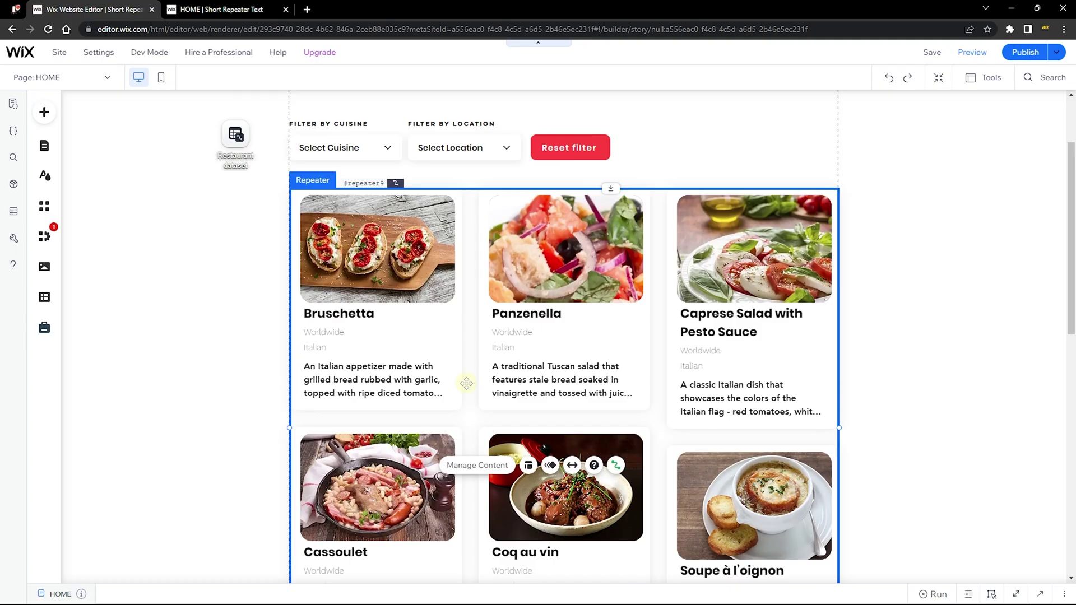
scroll(467, 383, "up", 2)
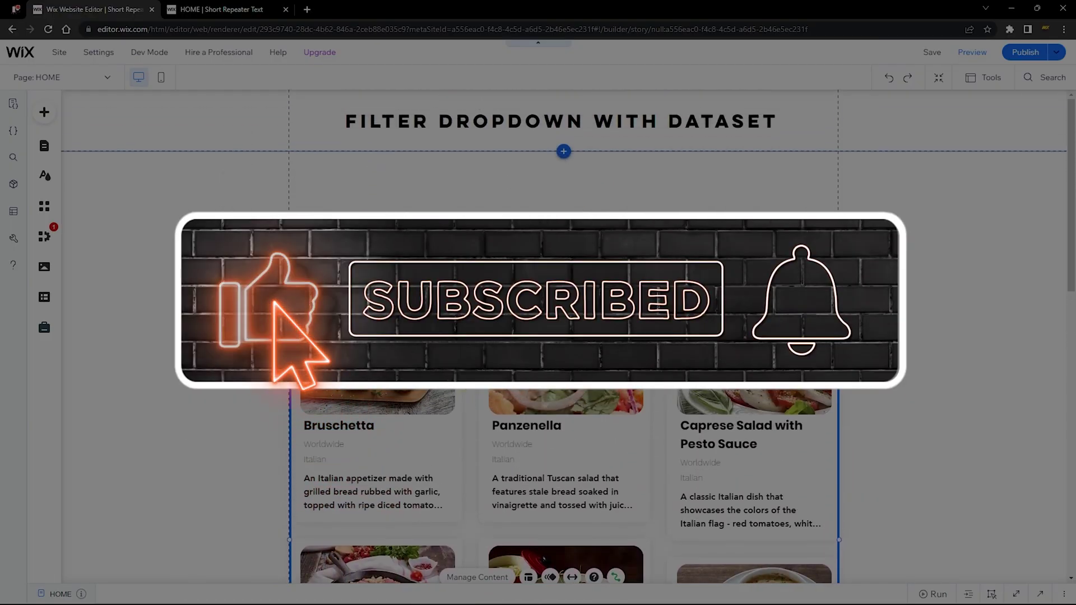
left_click(476, 235)
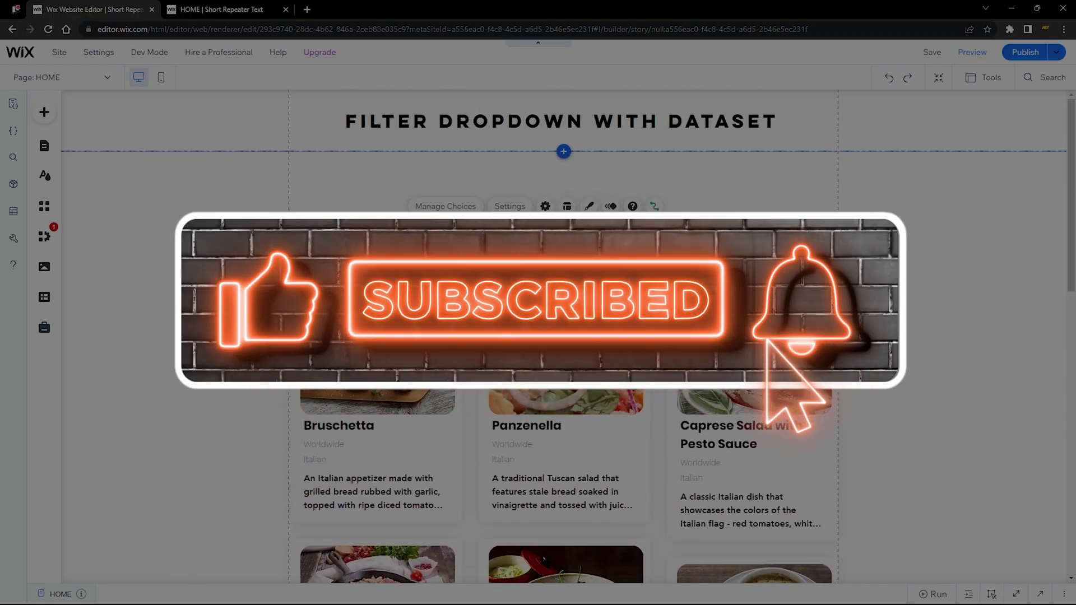